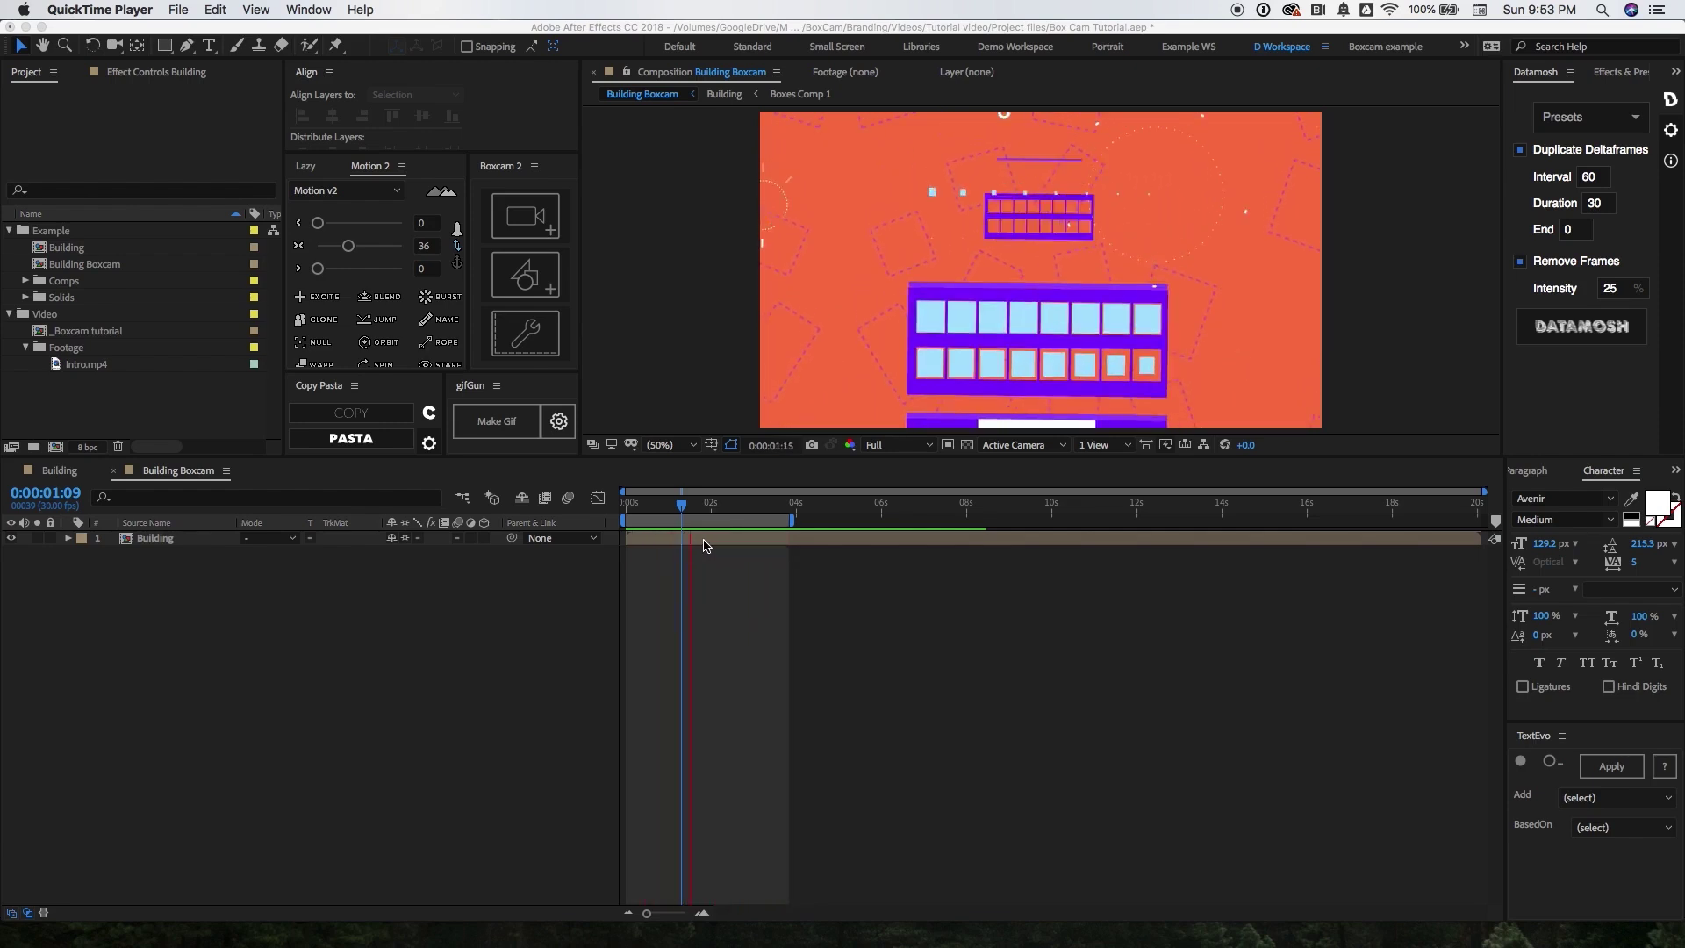
Open the Building composition from its output and scrub through the timeline to examine how the two Boxcam layers frame the animation
left_click(705, 546)
double_click(718, 539)
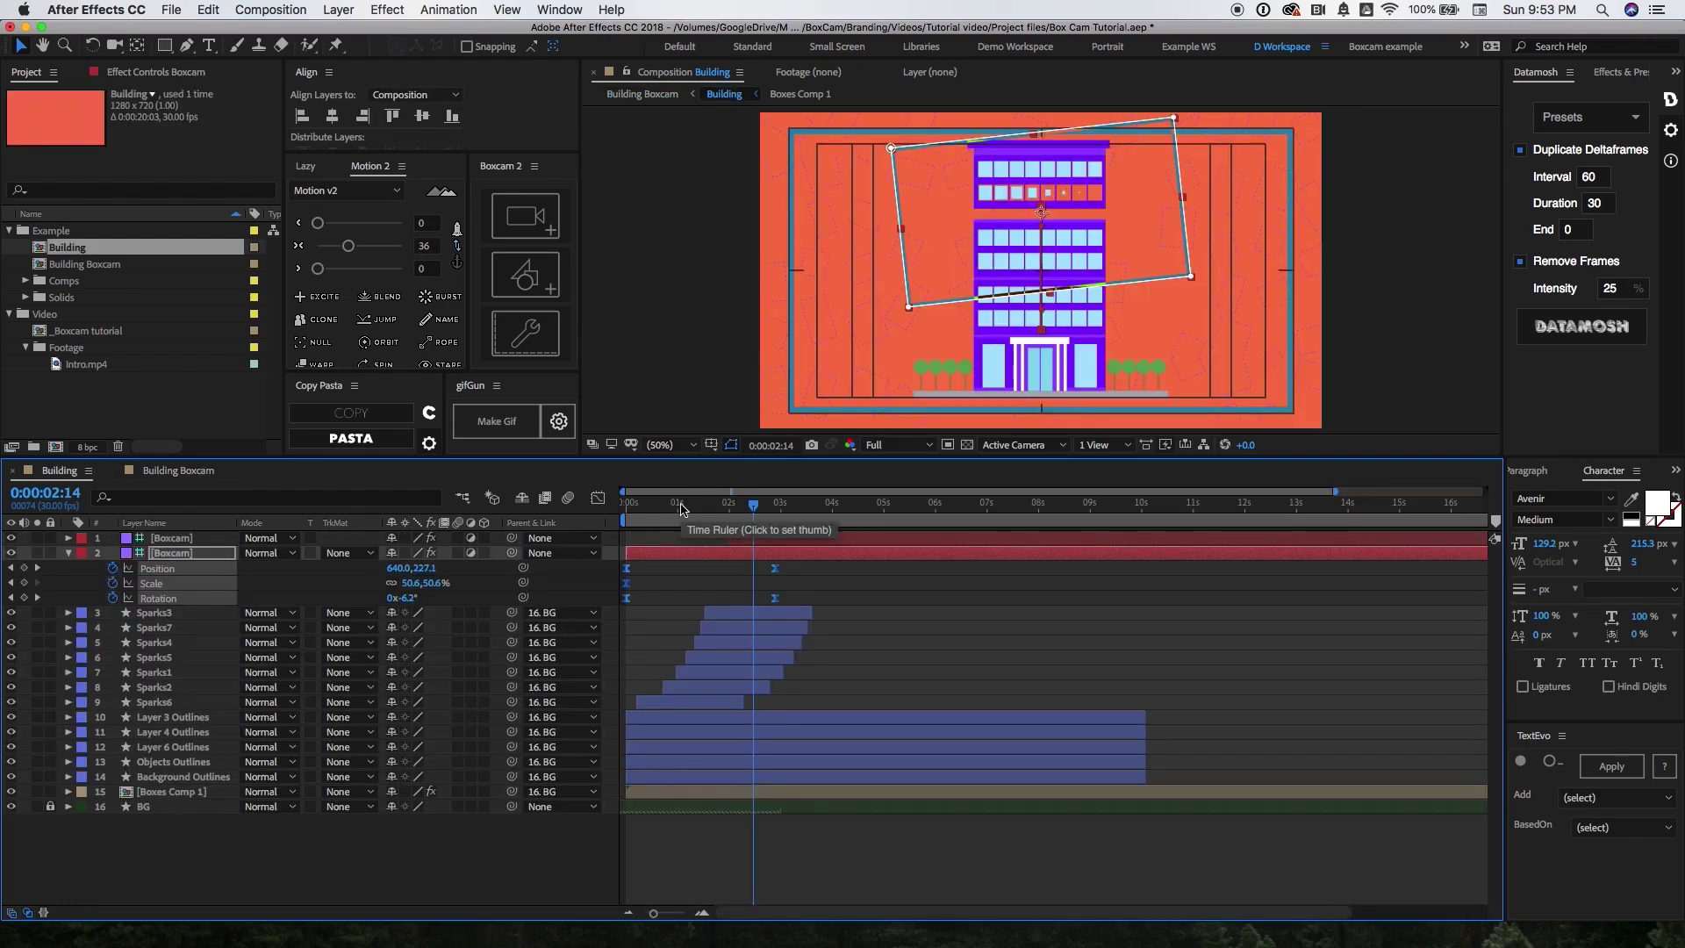
left_click_drag(681, 509, 664, 507)
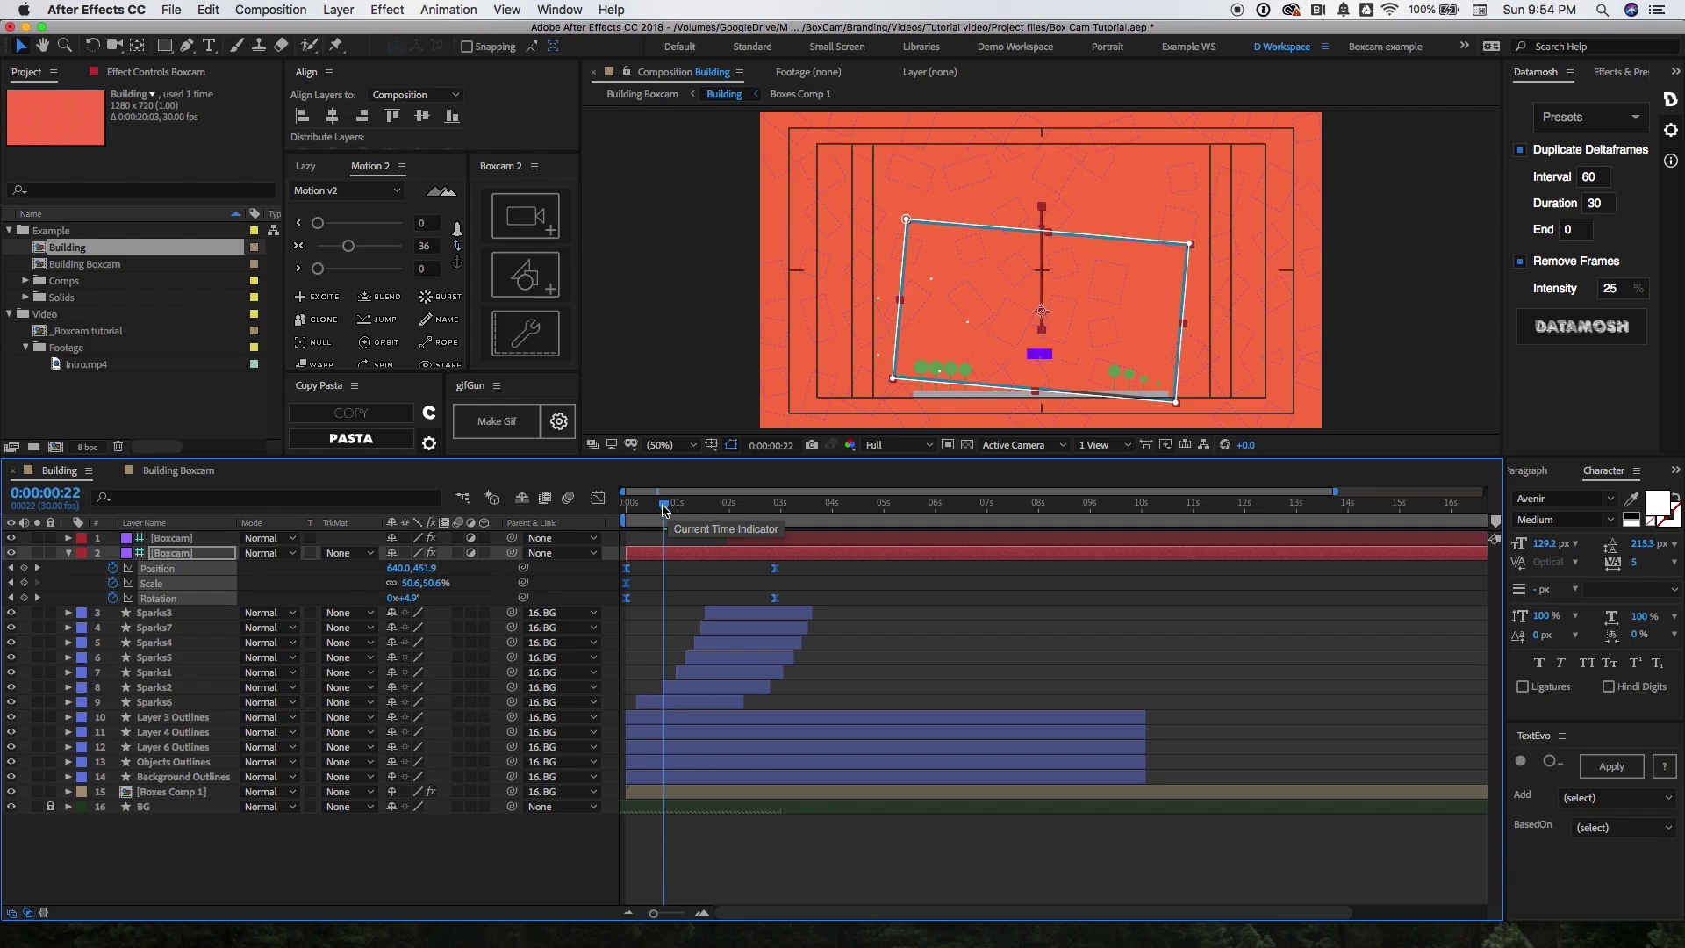
mouse_move(664, 510)
left_mouse_down()
mouse_move(747, 513)
mouse_move(683, 513)
left_mouse_up()
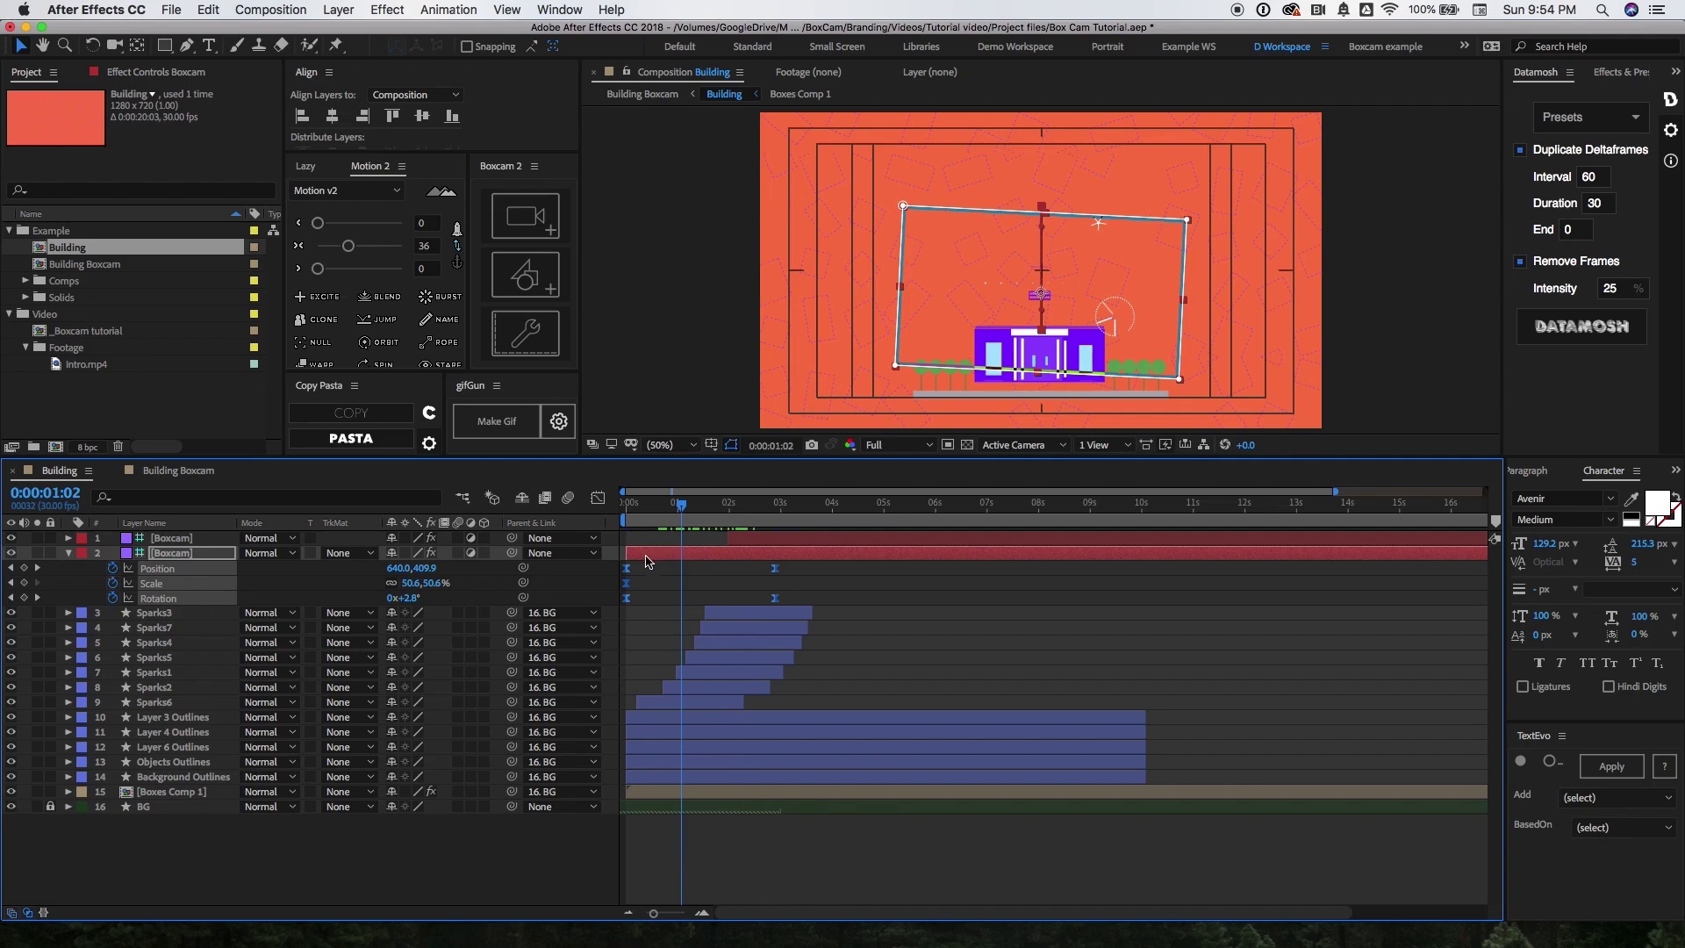
left_click(638, 518)
left_click_drag(638, 518, 755, 523)
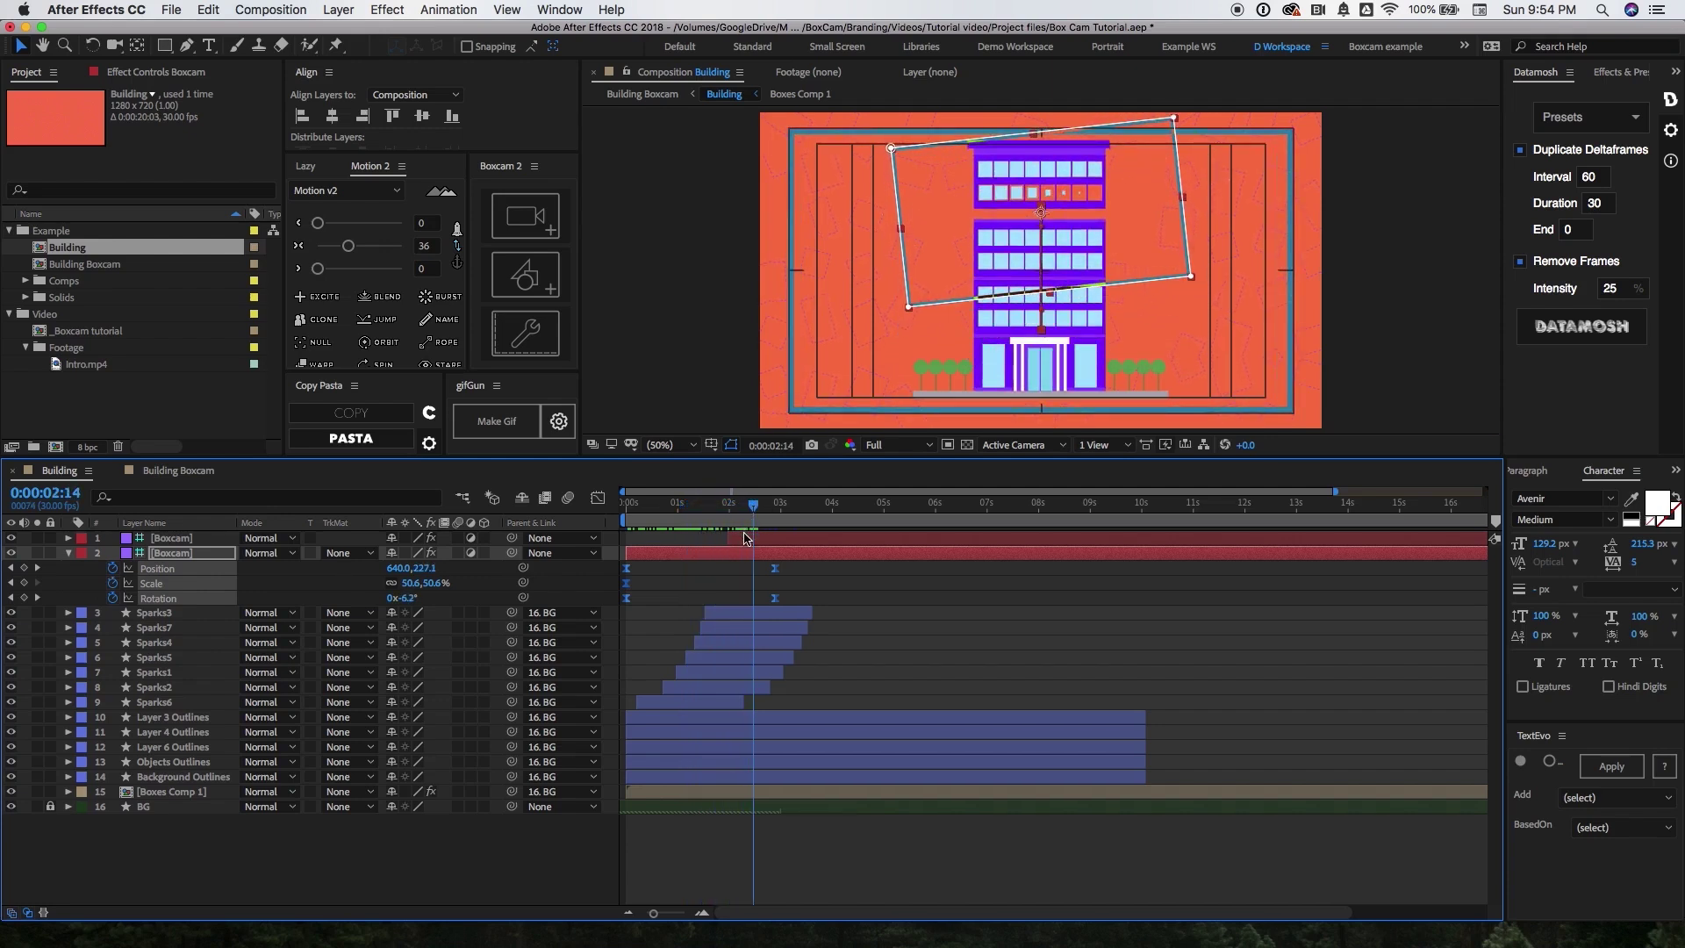
left_click(745, 538)
mouse_move(747, 513)
left_mouse_down()
mouse_move(725, 510)
mouse_move(743, 518)
left_mouse_up()
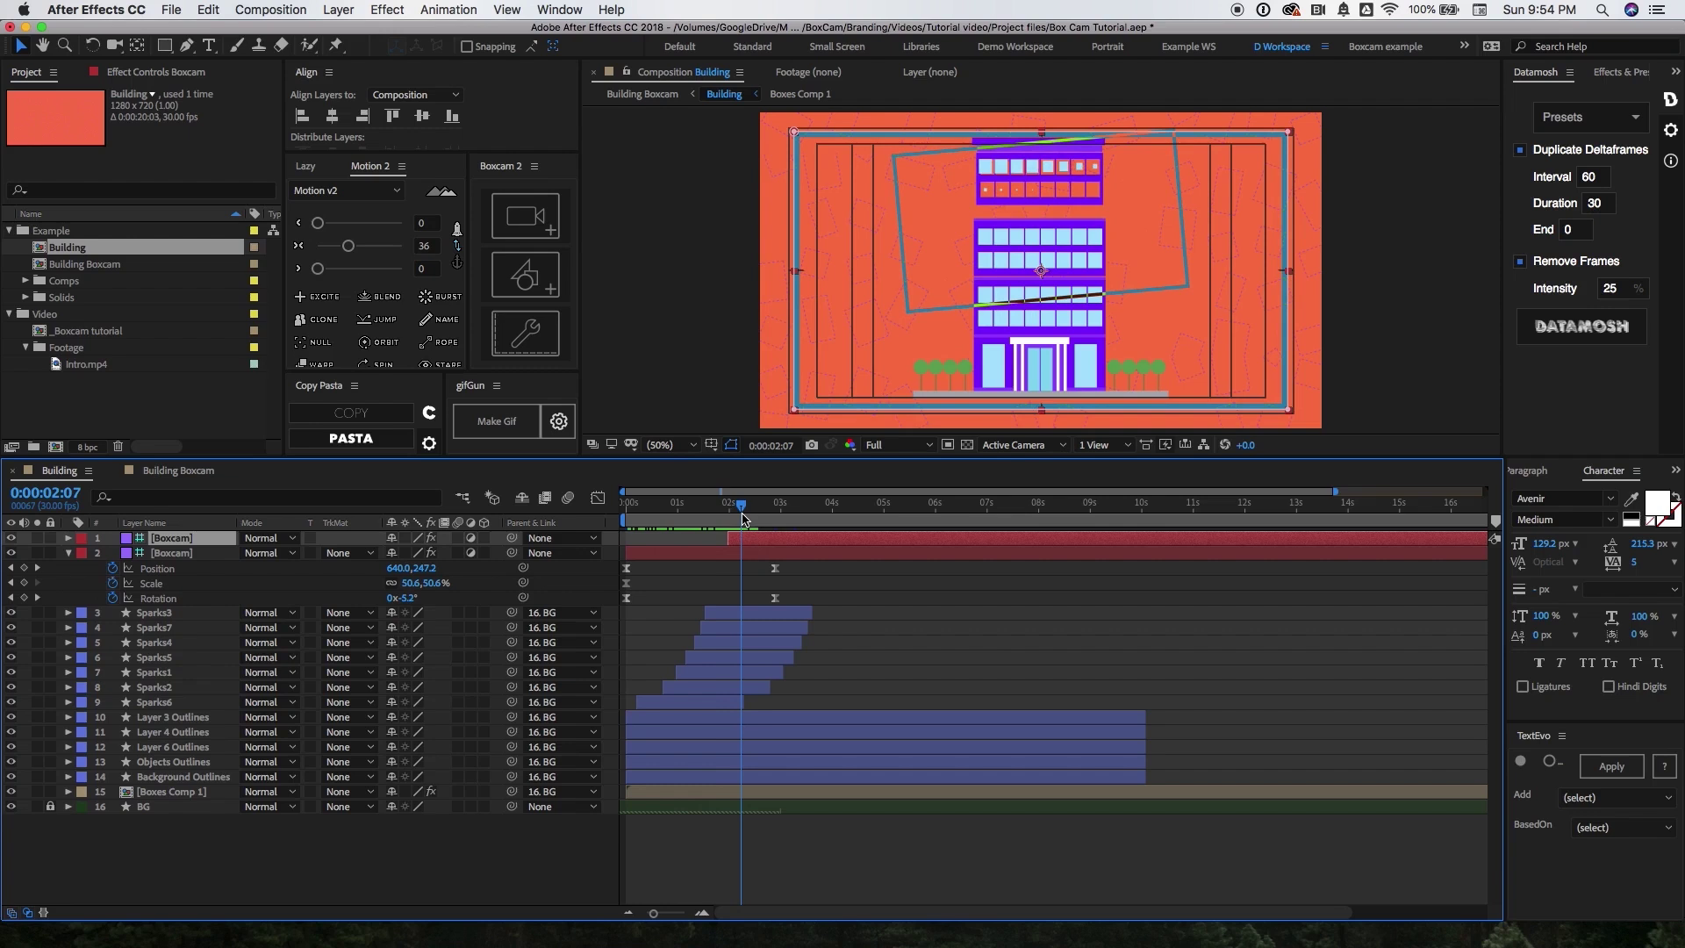
Scrub through the Building Boxcam output and compare its framing with the Boxcam frames in the Building composition
left_click(171, 474)
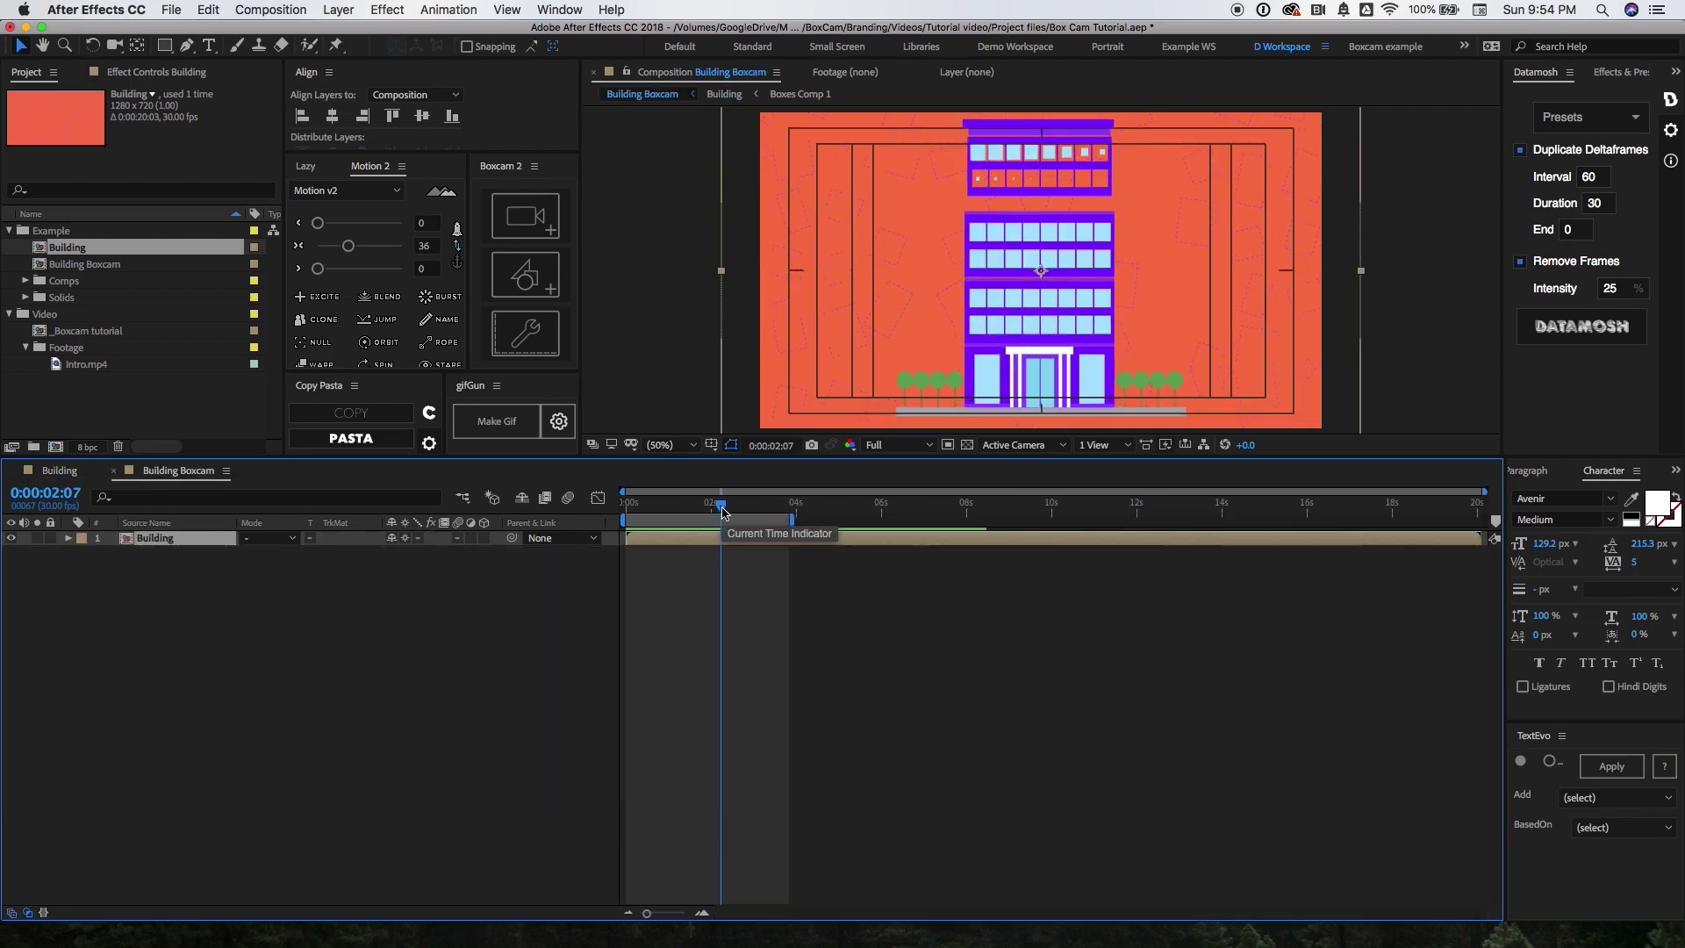
left_click_drag(723, 514, 712, 511)
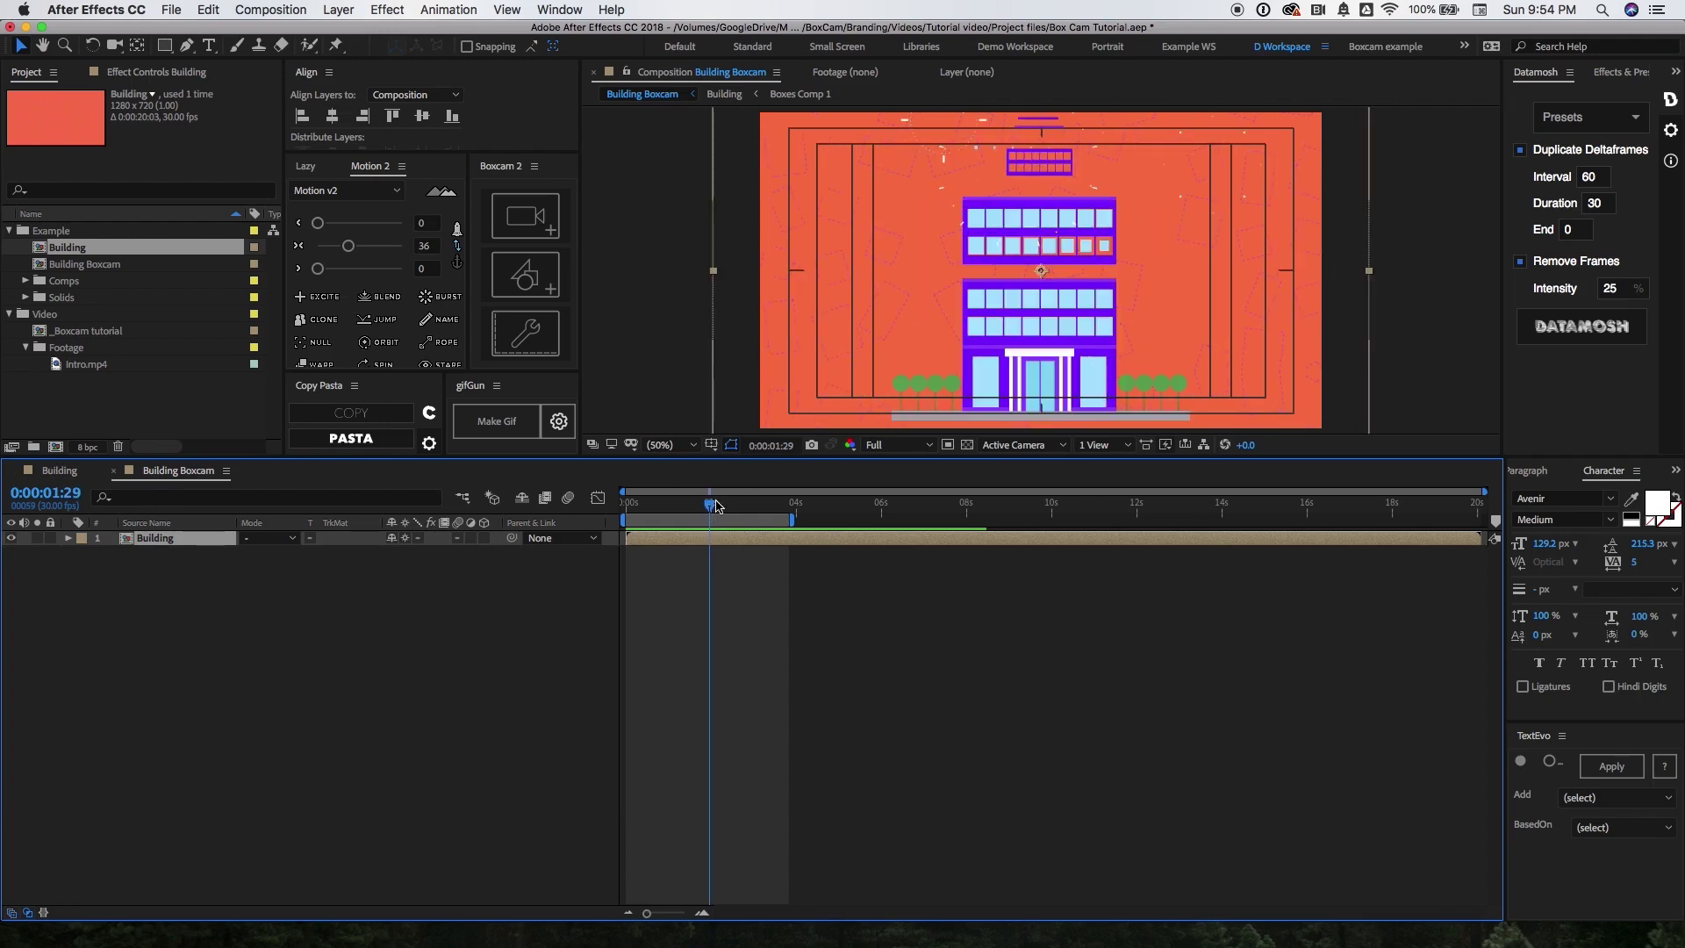
mouse_move(712, 509)
left_mouse_down()
mouse_move(747, 514)
mouse_move(683, 510)
left_mouse_up()
left_click(58, 474)
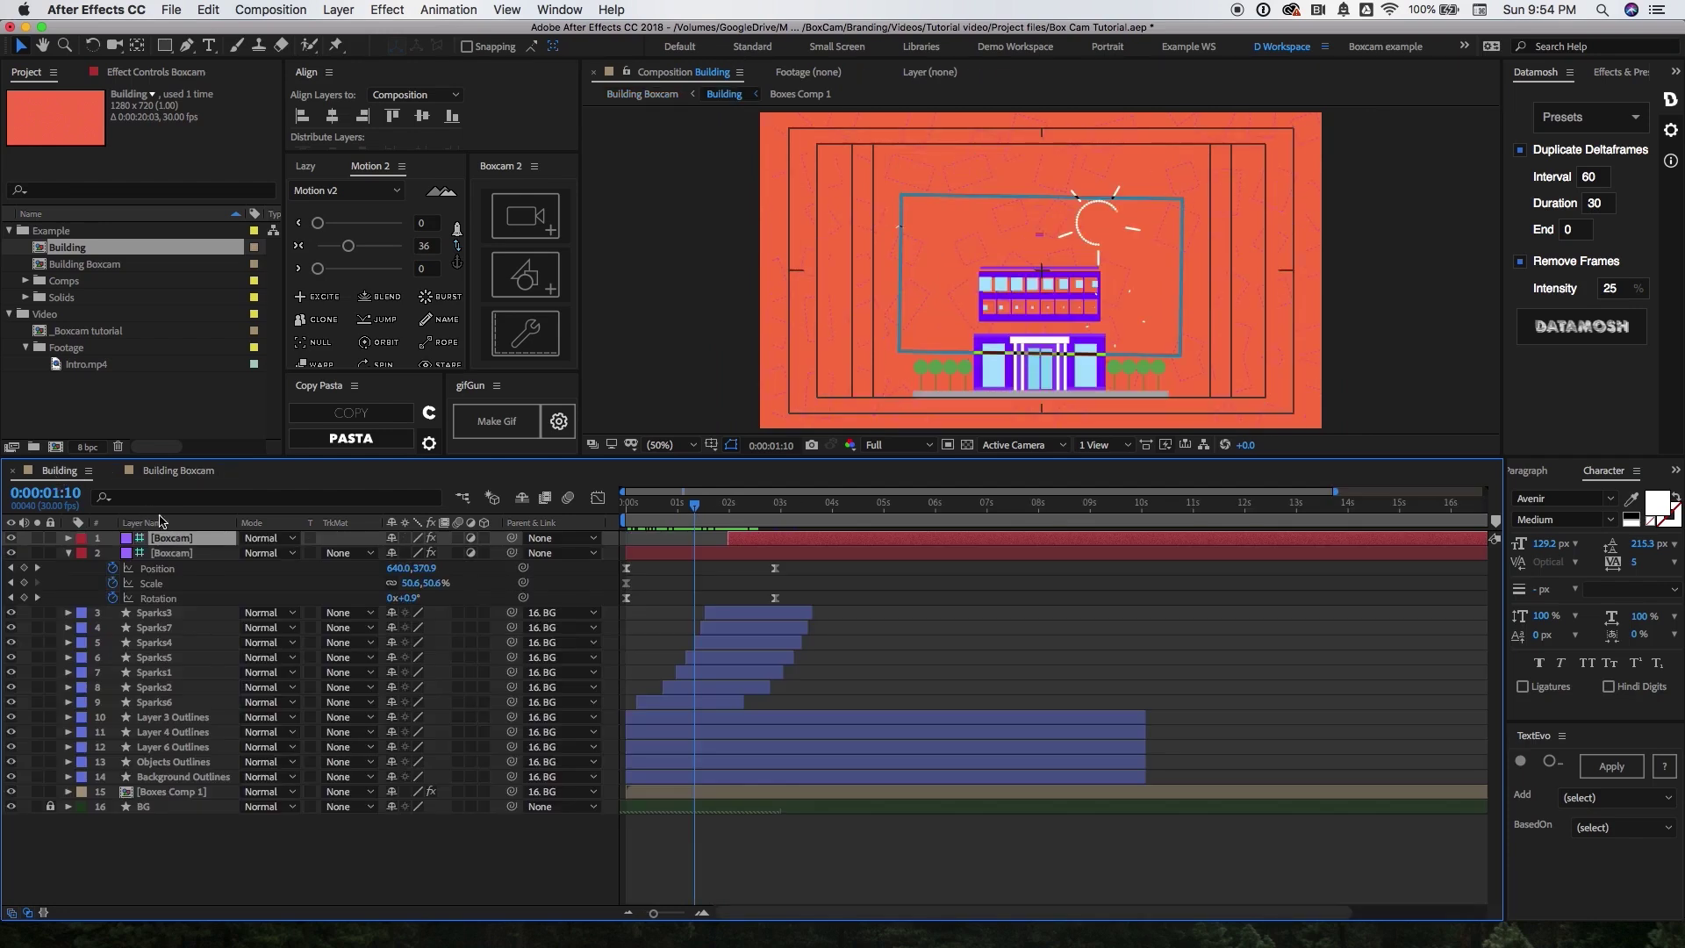
left_click(640, 494)
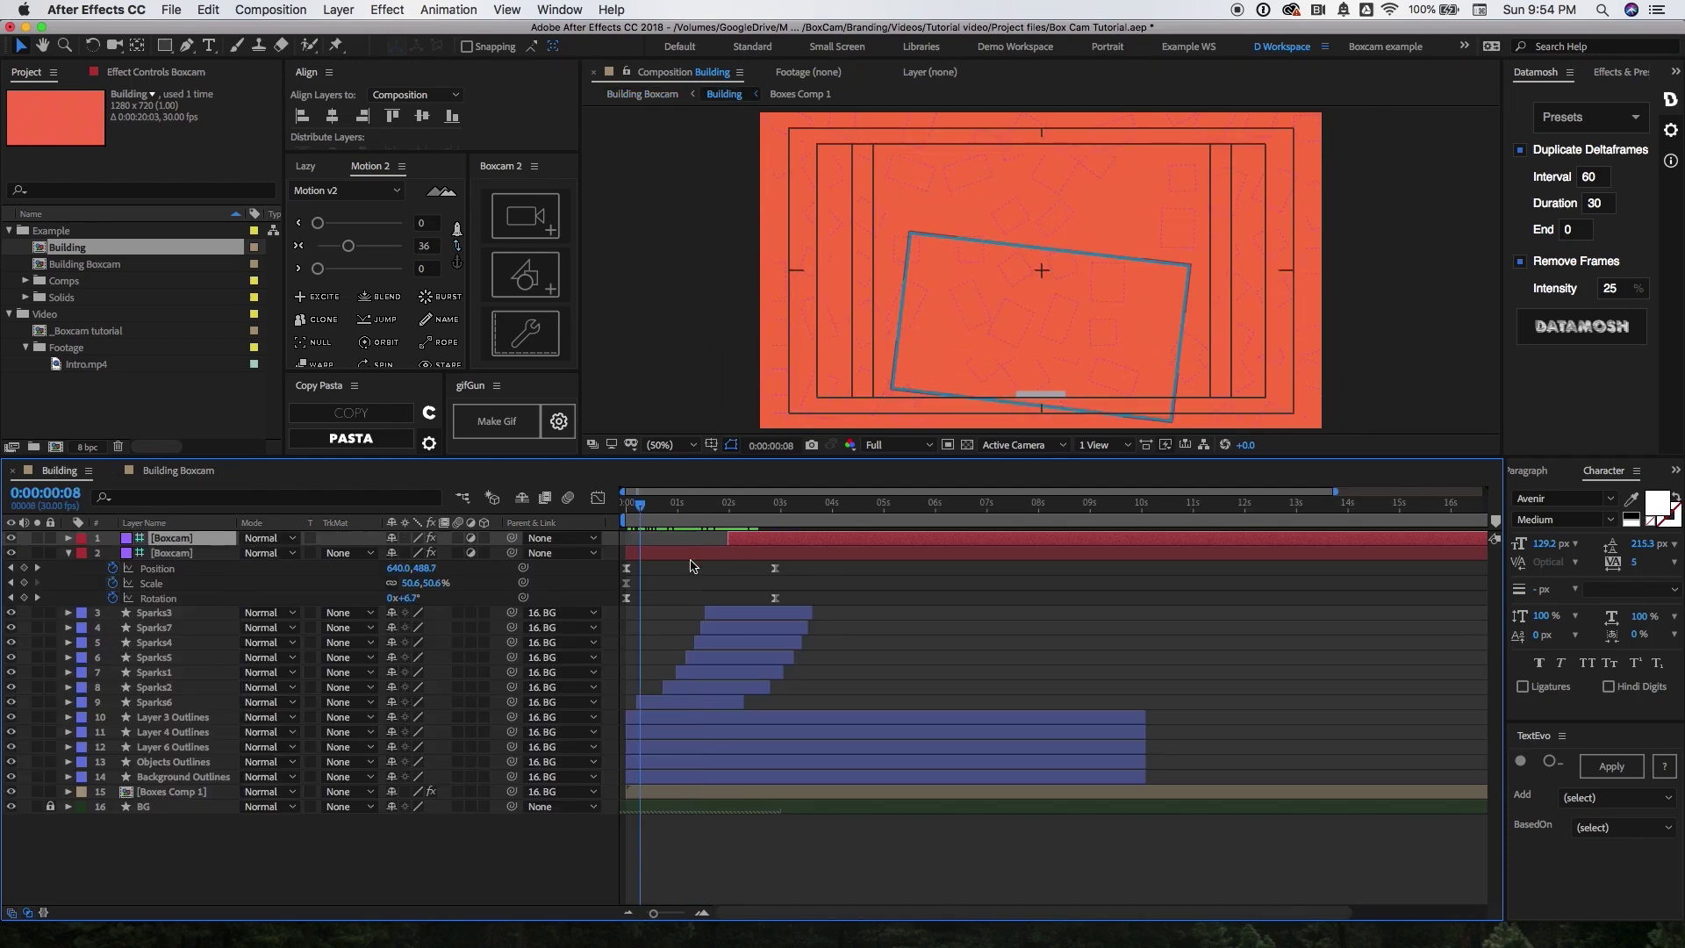
left_click(170, 474)
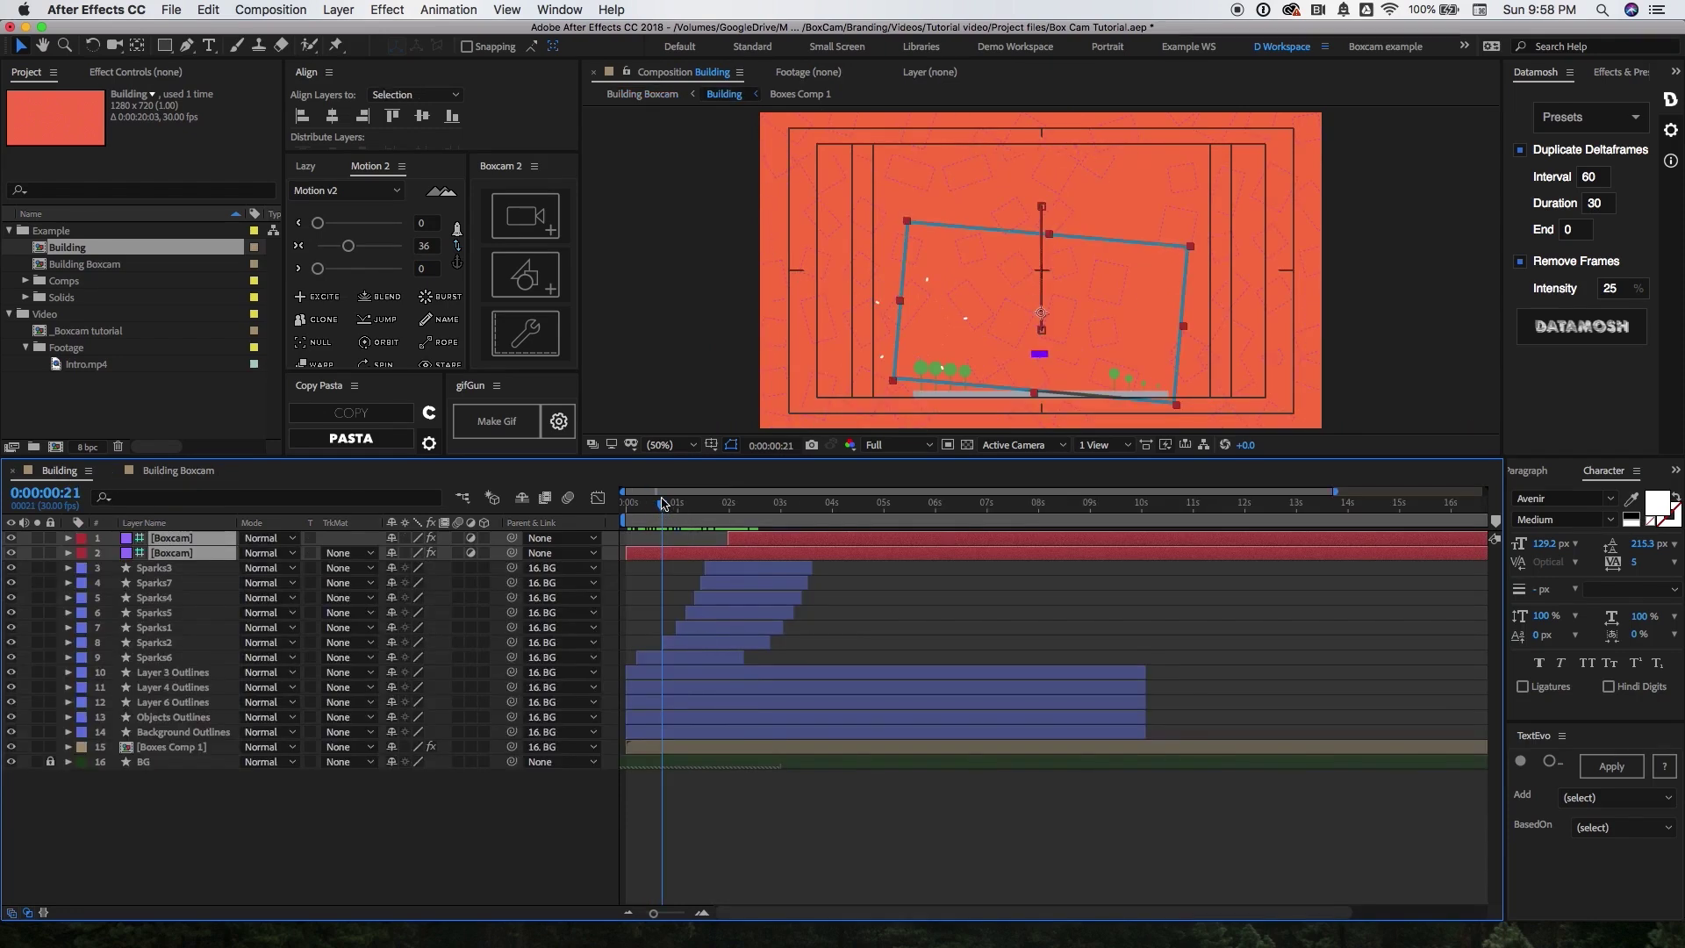
Replace the two existing Boxcam layers in the Building composition with one new Boxcam
mouse_move(664, 505)
left_mouse_down()
mouse_move(643, 504)
mouse_move(670, 514)
left_mouse_up()
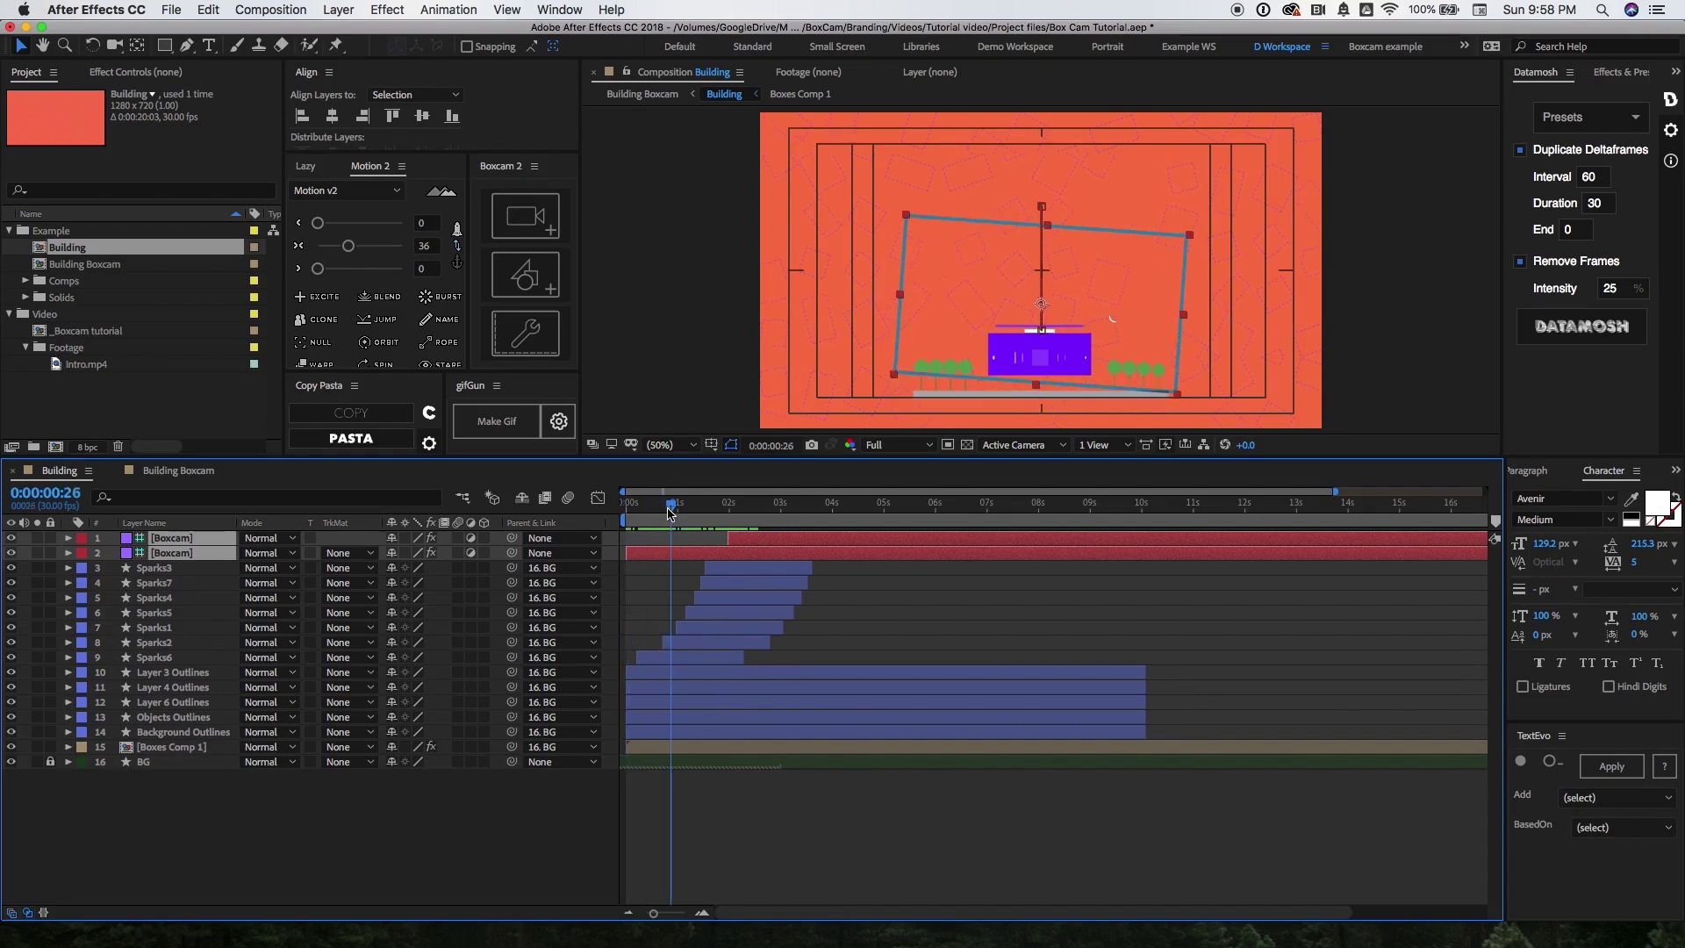
key("Delete")
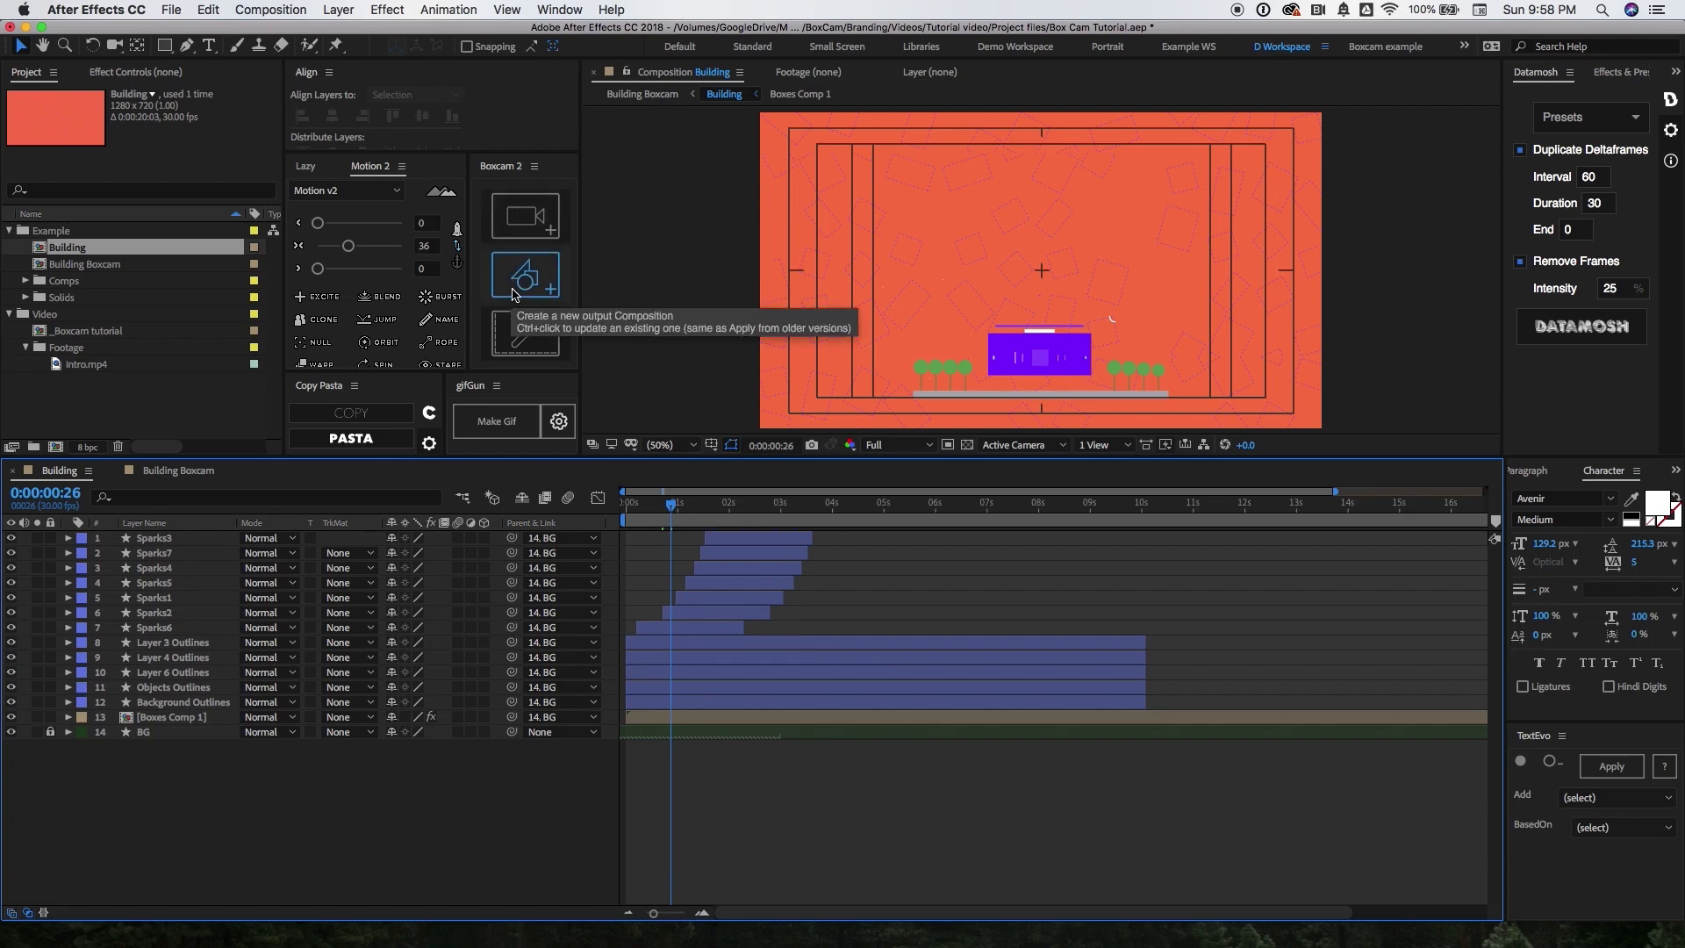
left_click(537, 231)
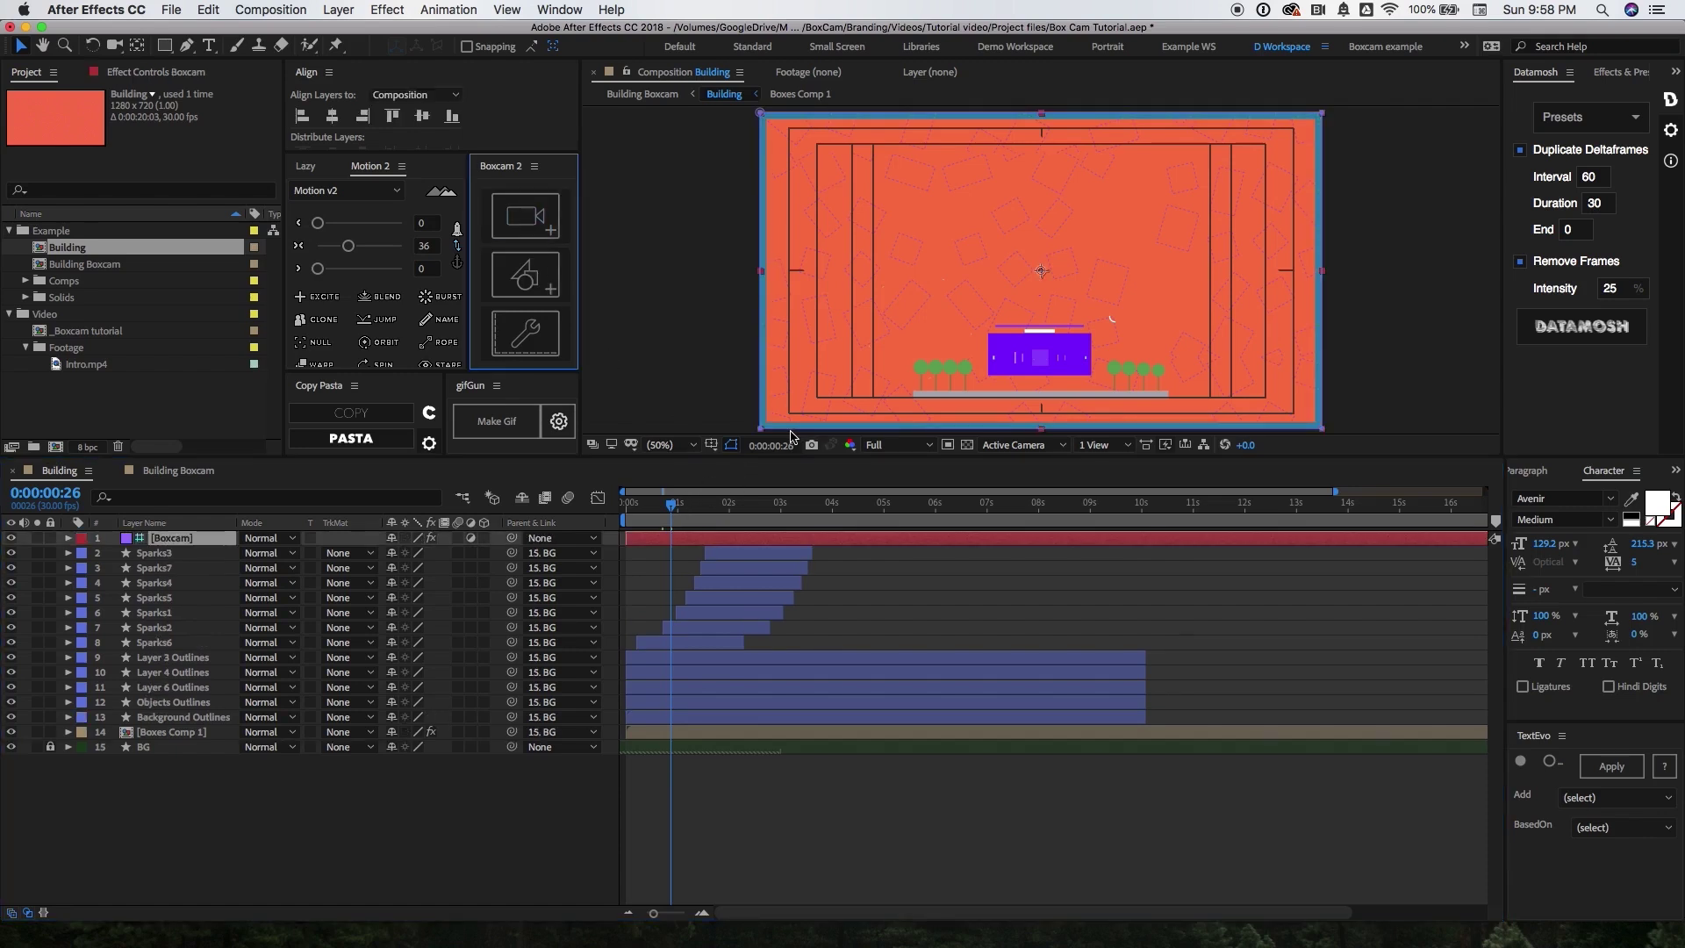
Shrink the new Boxcam frame around its centre, keeping it in the middle of the composition
left_click_drag(760, 433, 837, 384)
mouse_move(1049, 259)
left_mouse_down()
mouse_move(1009, 279)
mouse_move(1045, 273)
left_mouse_up()
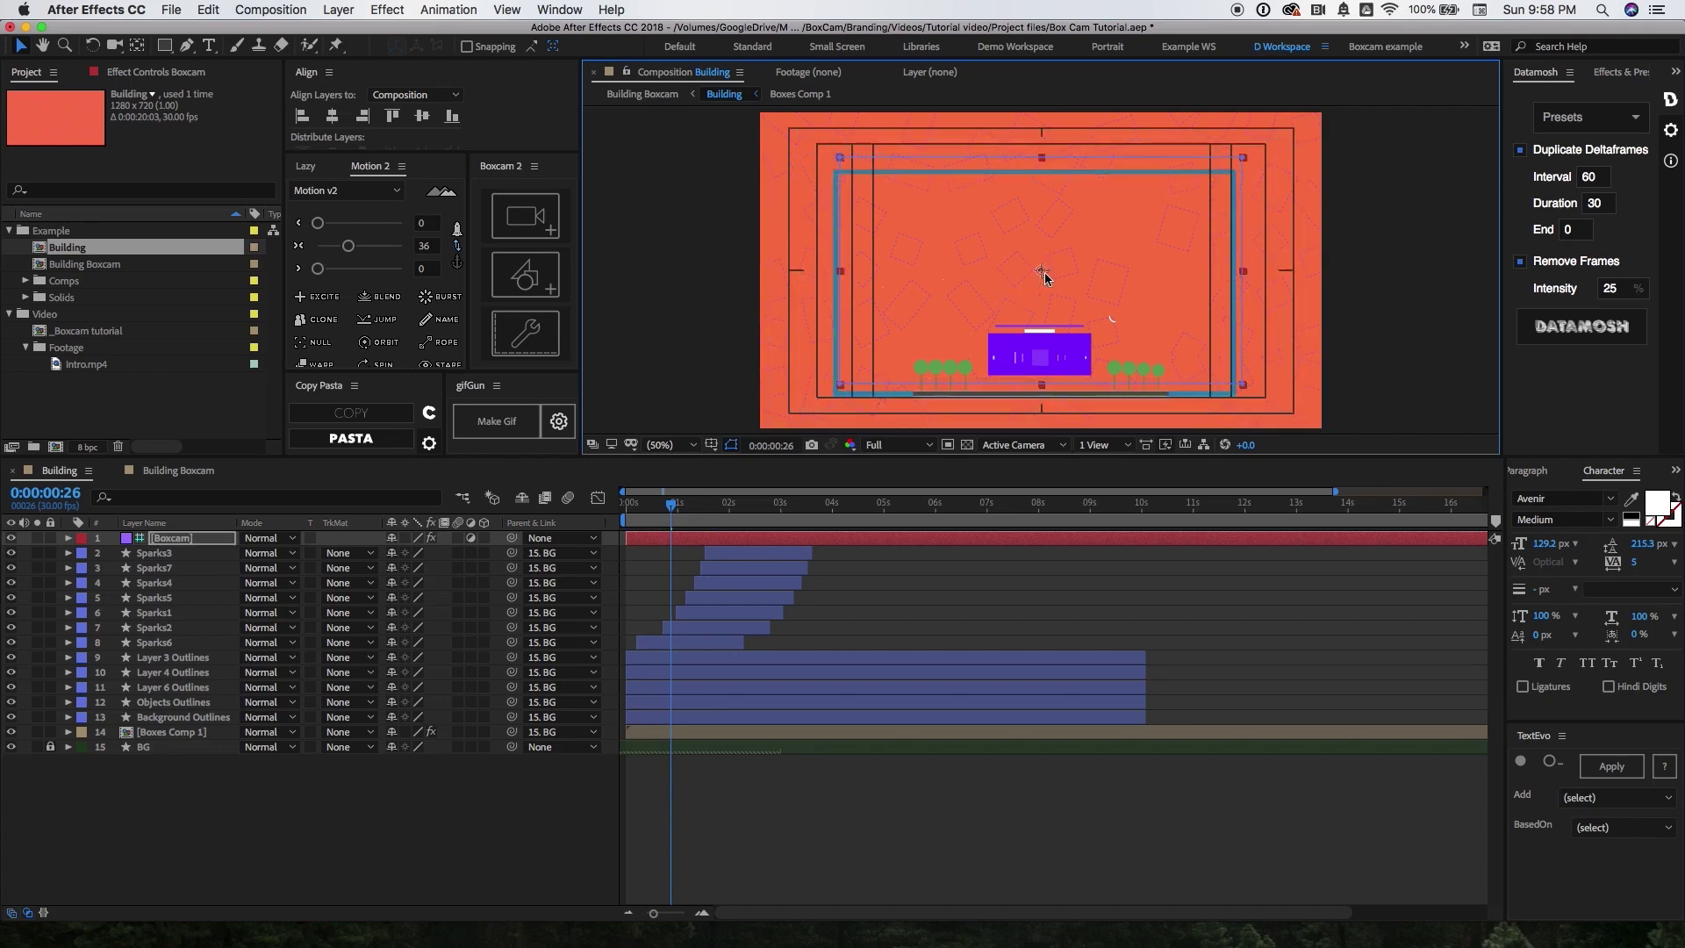
Try rotating the Boxcam frame slightly around its centre, and undo the rotation
key("w")
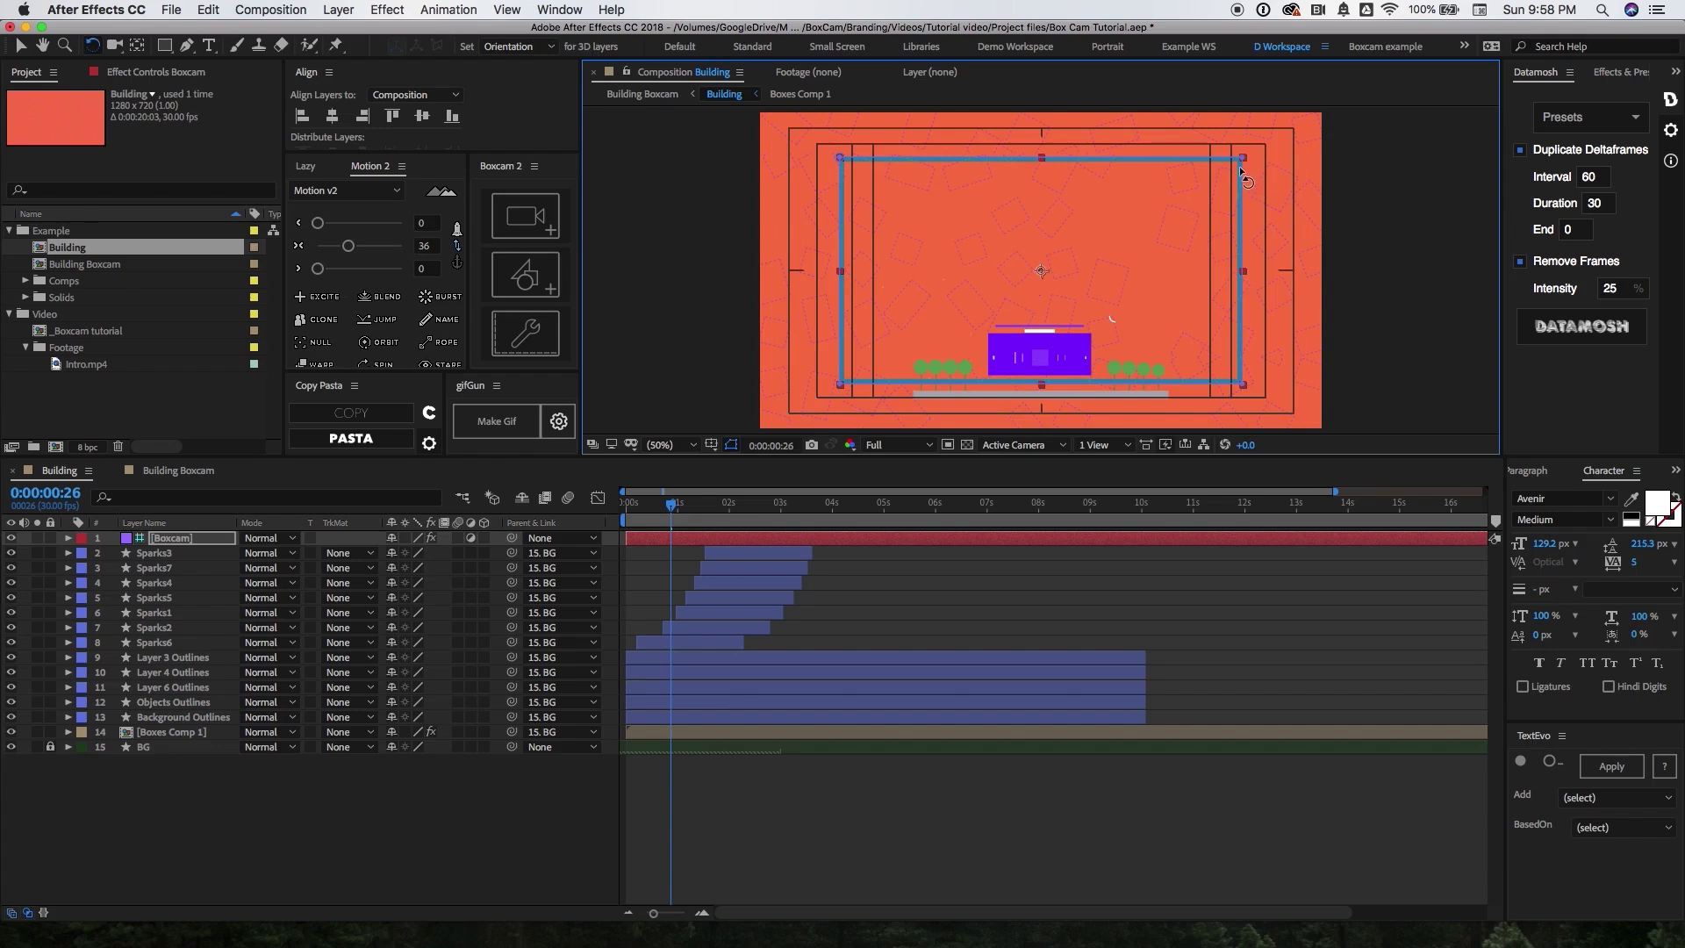
left_click_drag(1240, 166, 1235, 130)
key("super+z")
Shrink the Boxcam frame to about half the composition size and move it down over the building's base, at position 640, 524
key("v")
left_click_drag(841, 385, 872, 348)
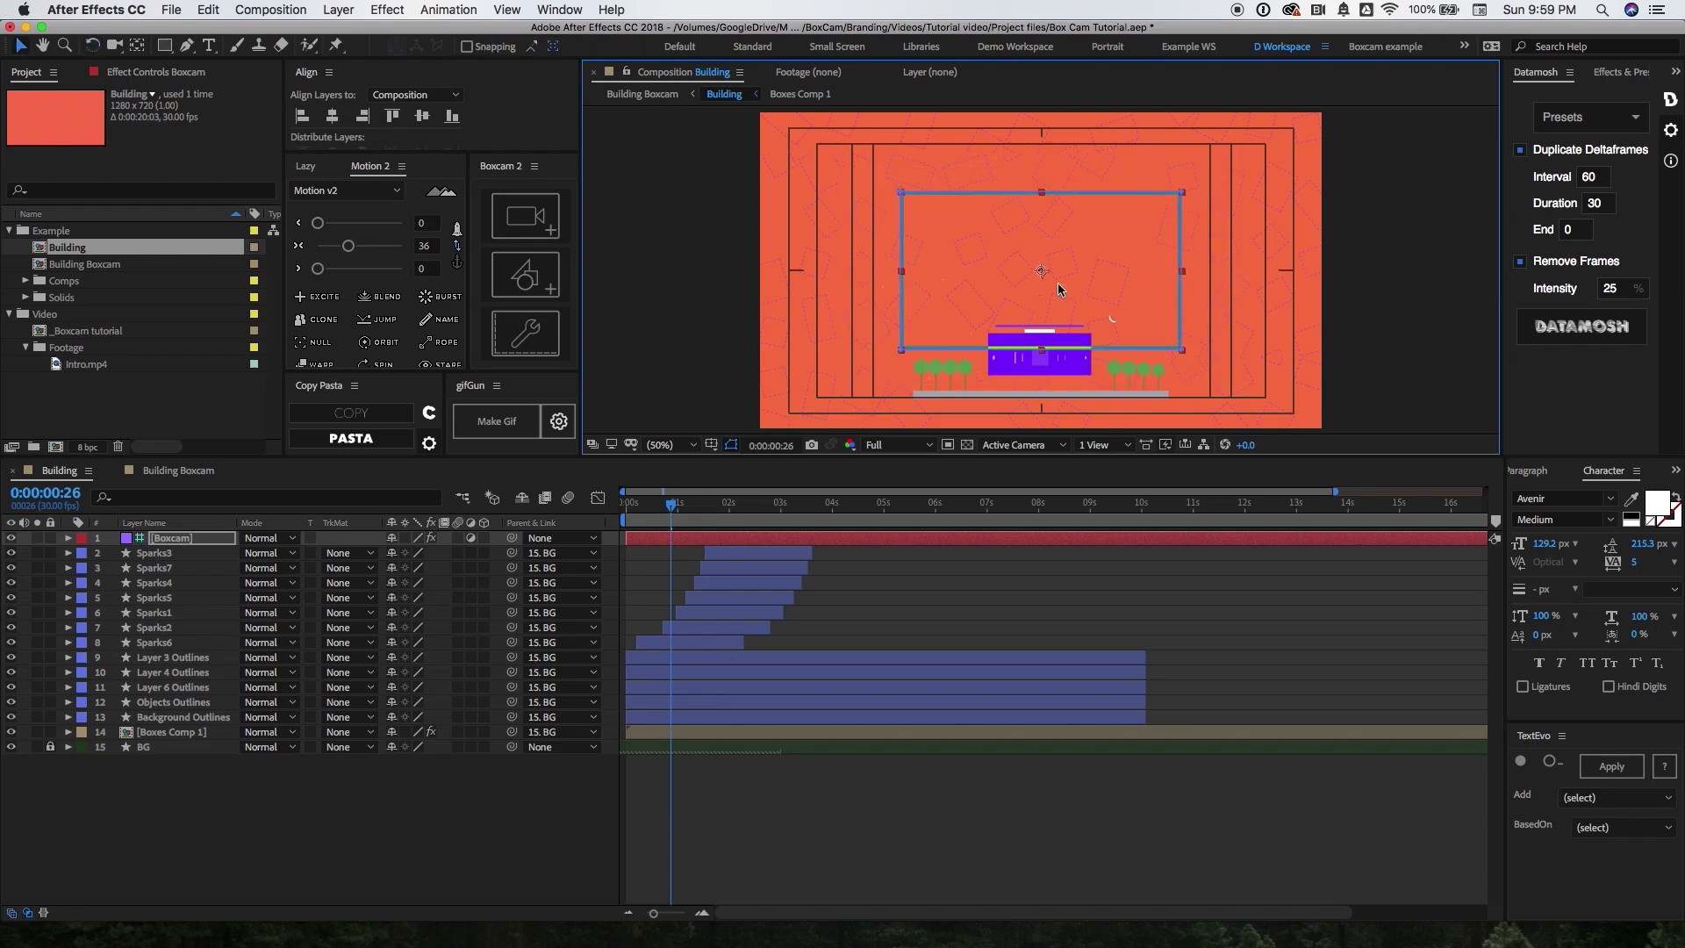
left_click_drag(1046, 270, 1041, 347)
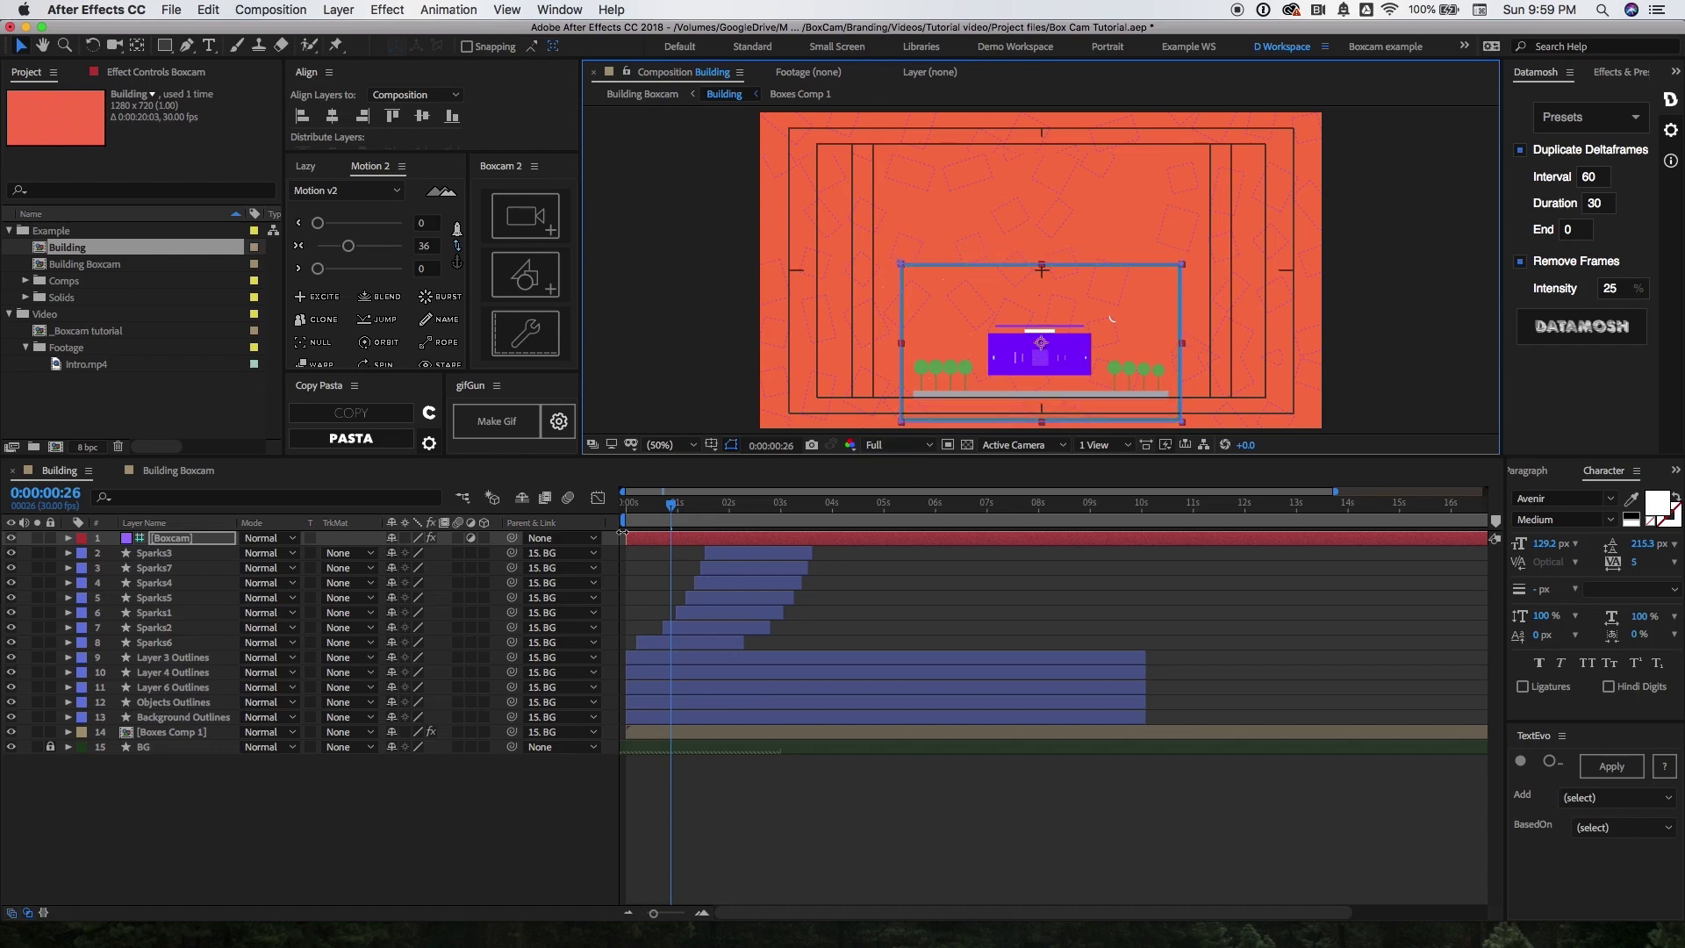
Animate the Boxcam's position upward from the first frame to 640, 214 at 0:00:02:23, and preview the move
key("p")
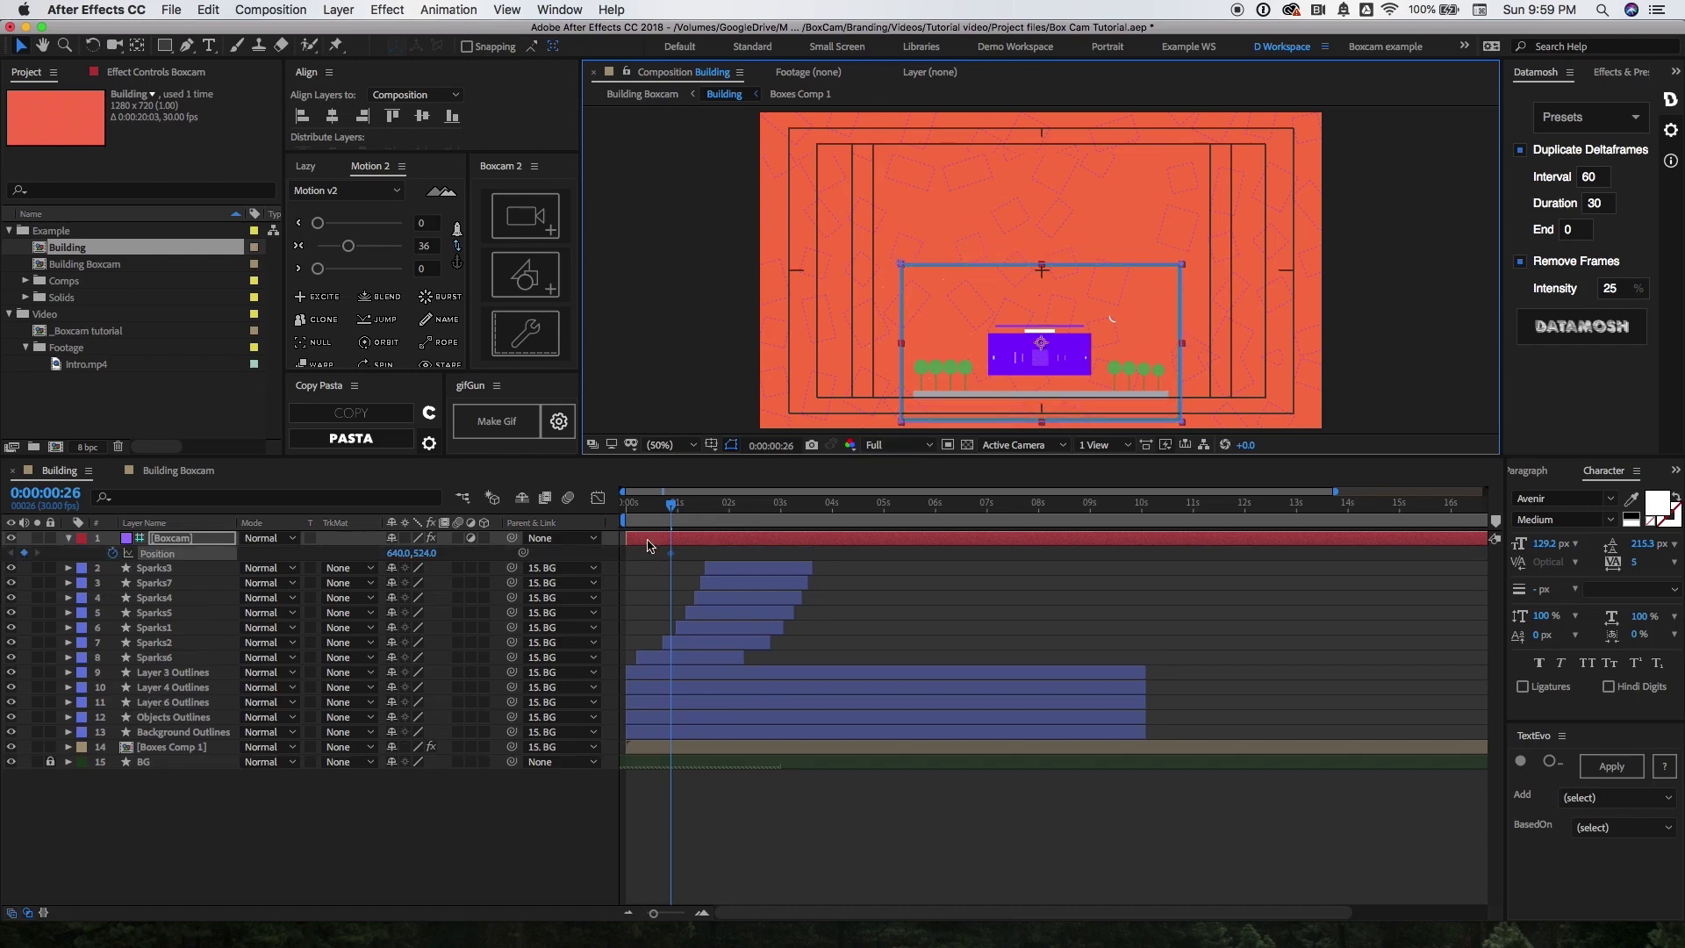
left_click_drag(671, 553, 630, 560)
left_click_drag(672, 505, 774, 507)
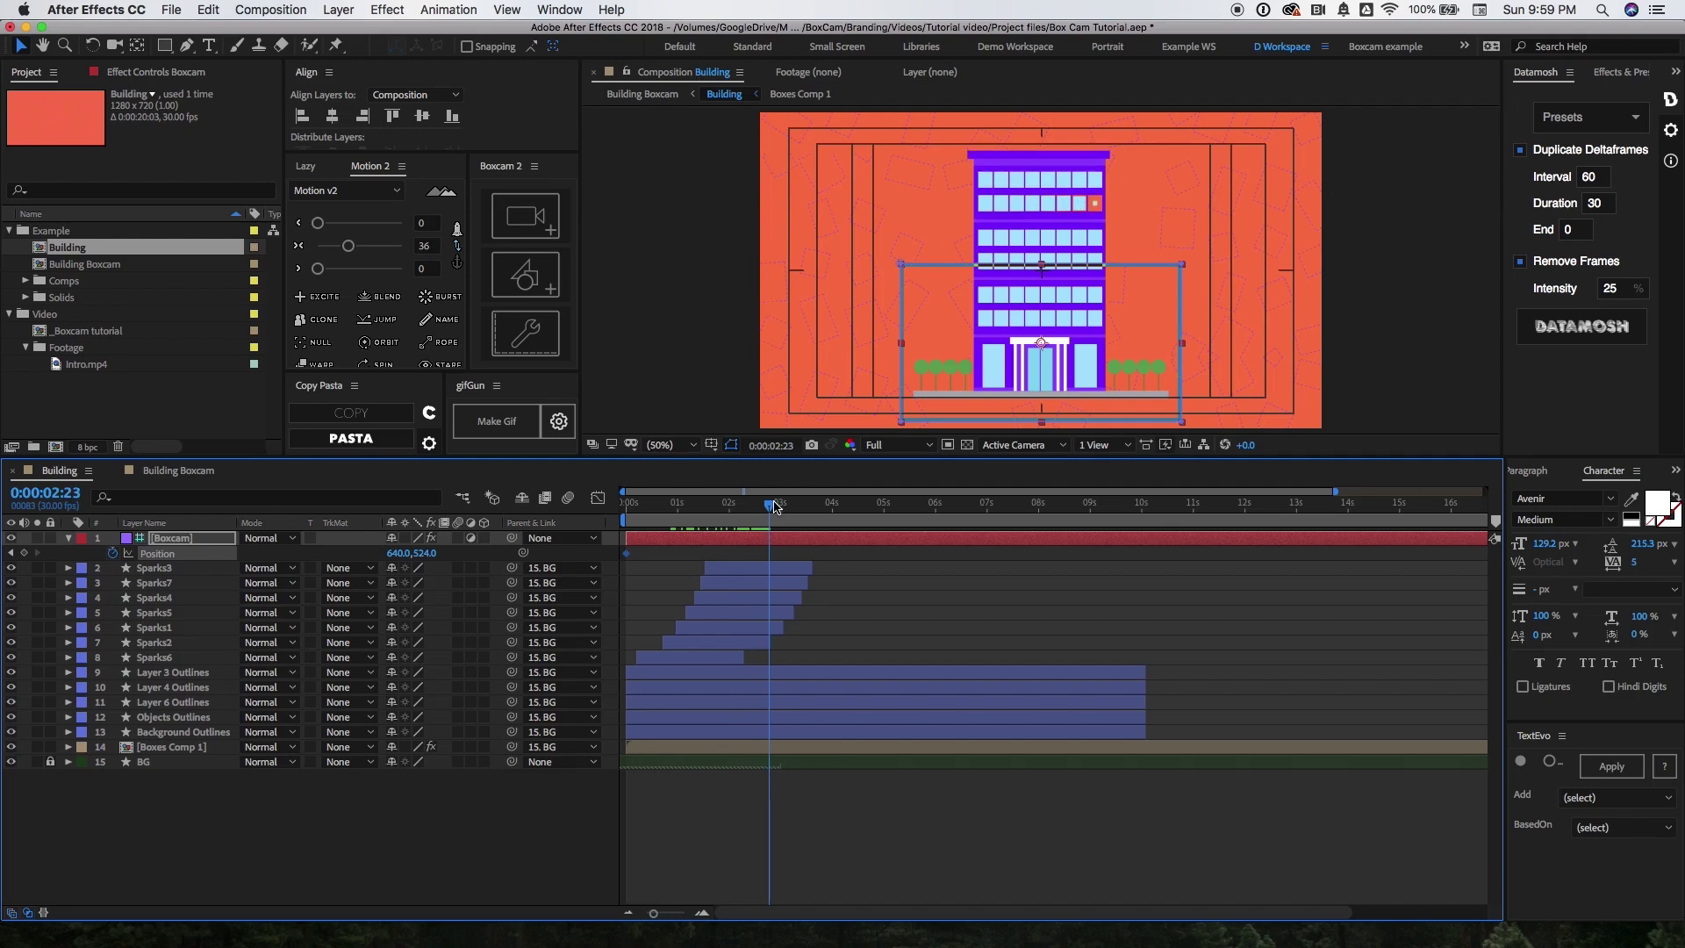
left_click_drag(427, 553, 159, 549)
key("Home")
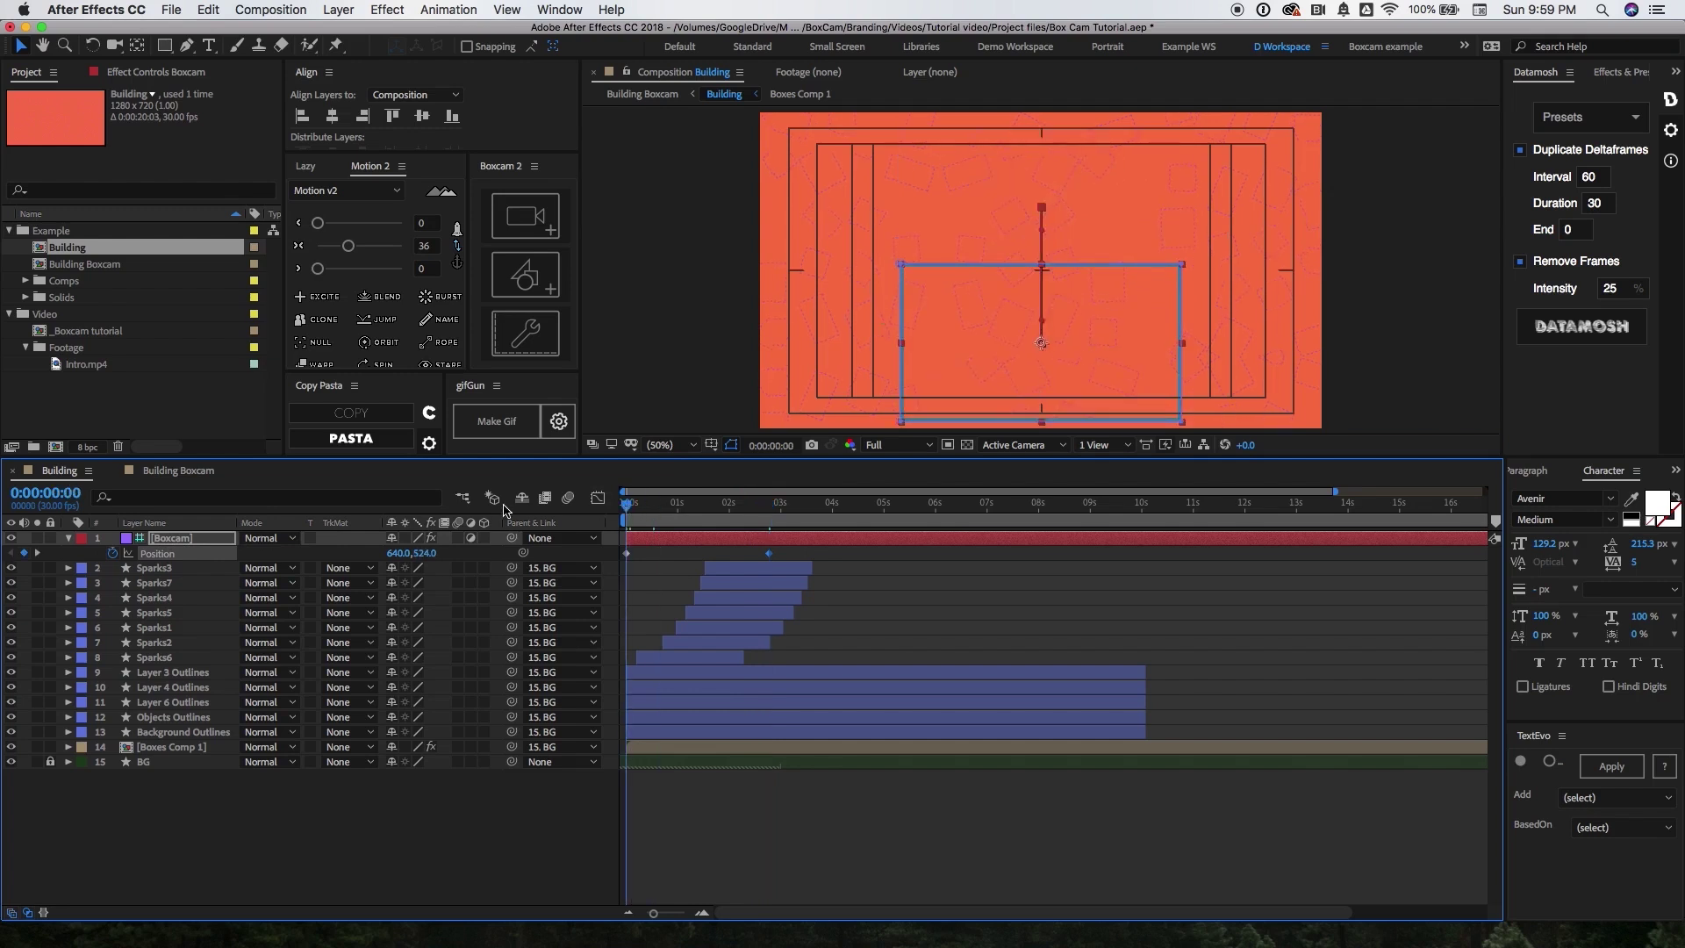
key("space")
key("space")
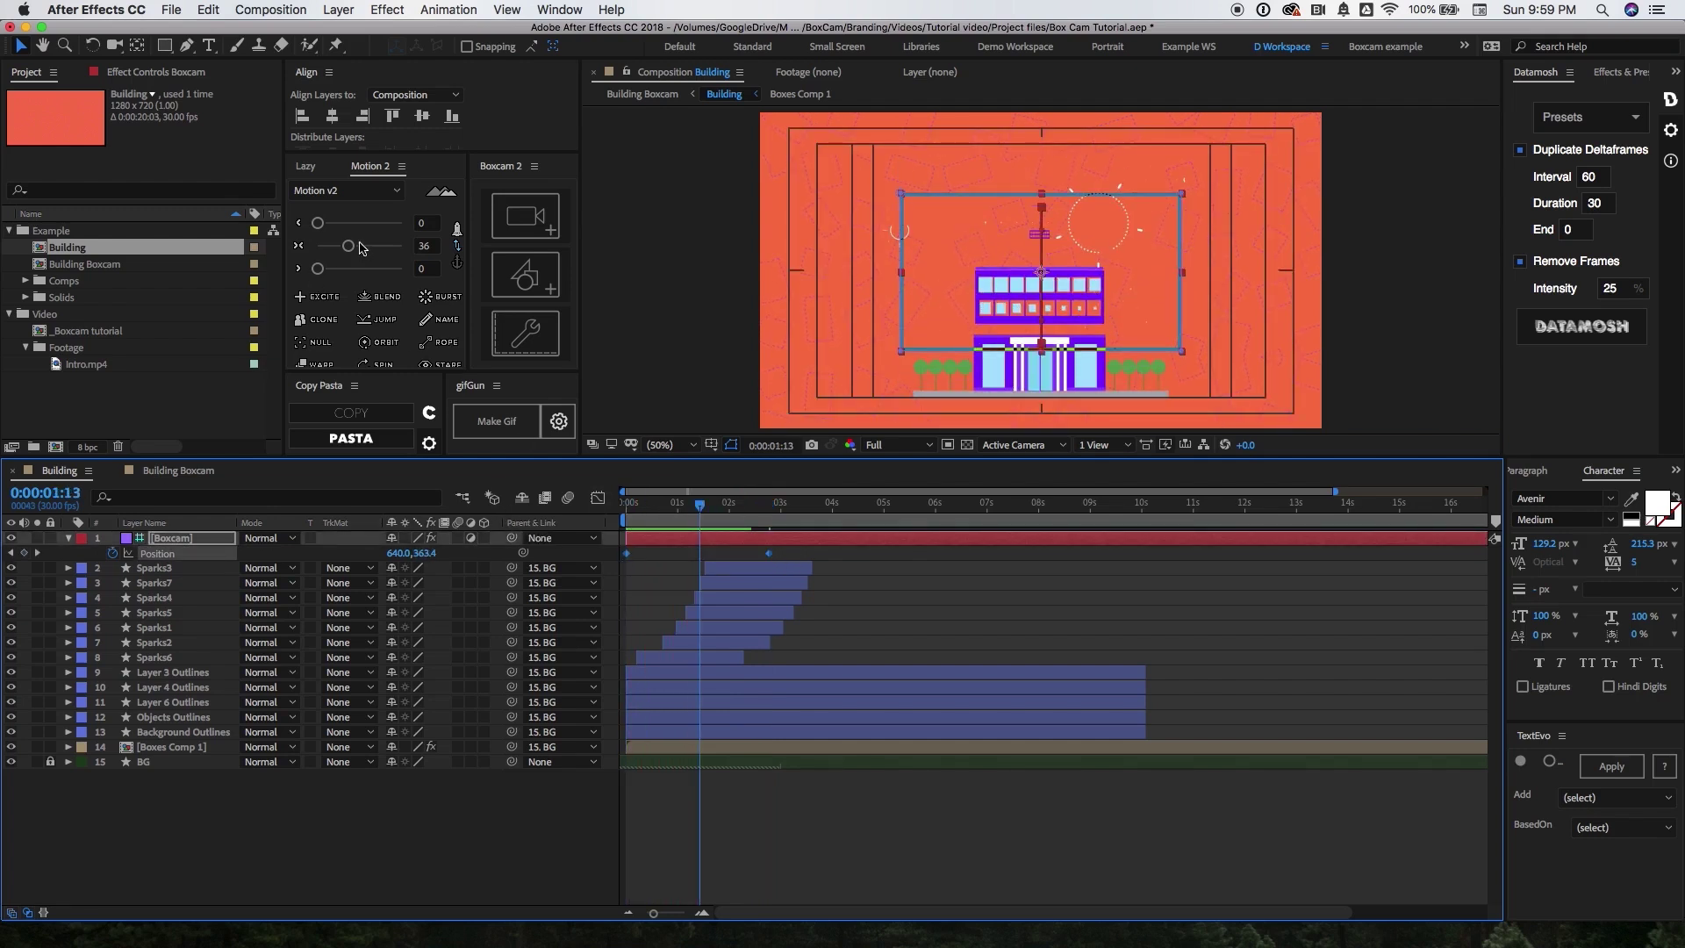
Ease both Boxcam position keyframes in and out with a Motion 2 value of 36, and preview the eased move
left_click(349, 246)
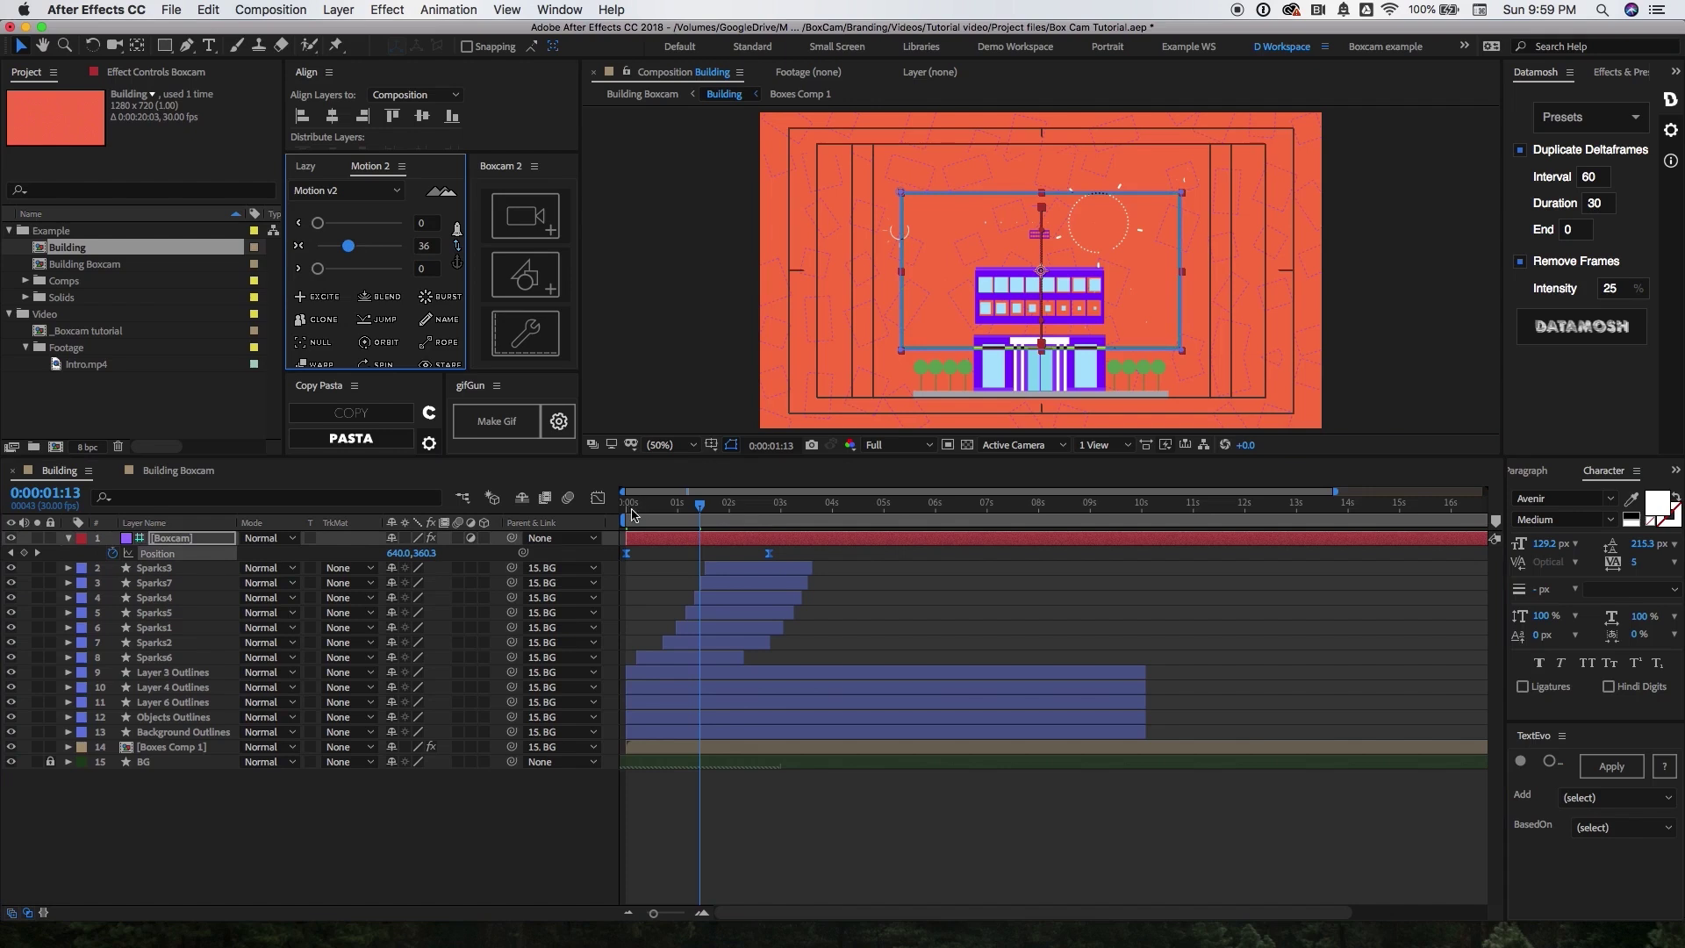
left_click(630, 510)
key("space")
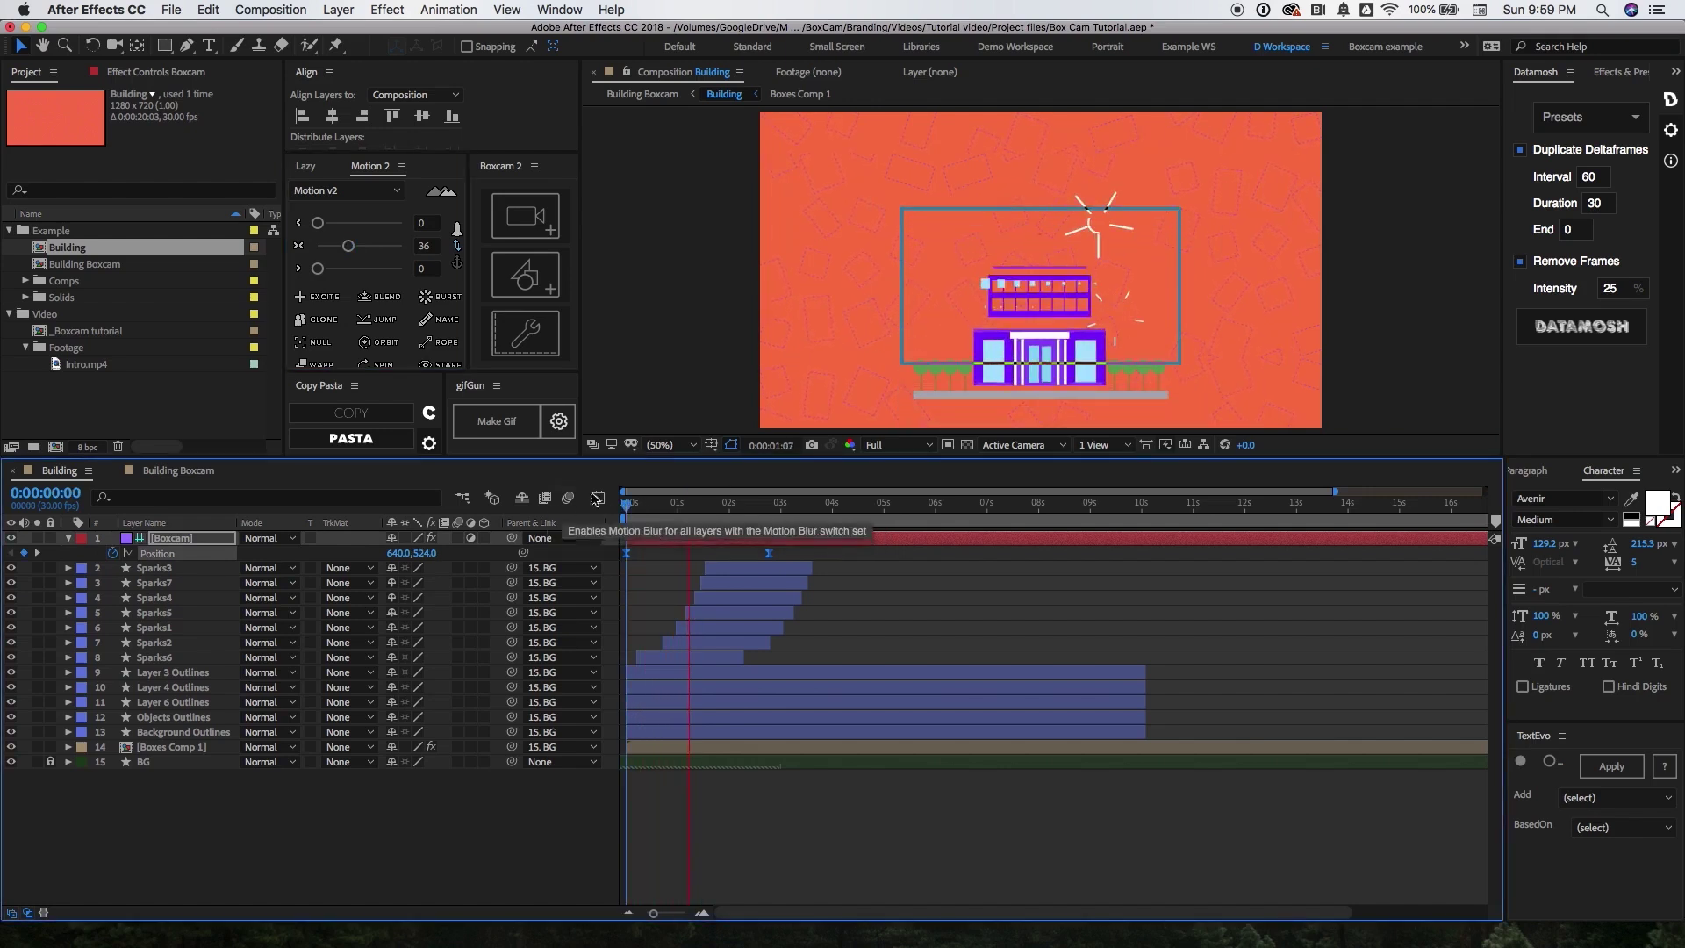
key("space")
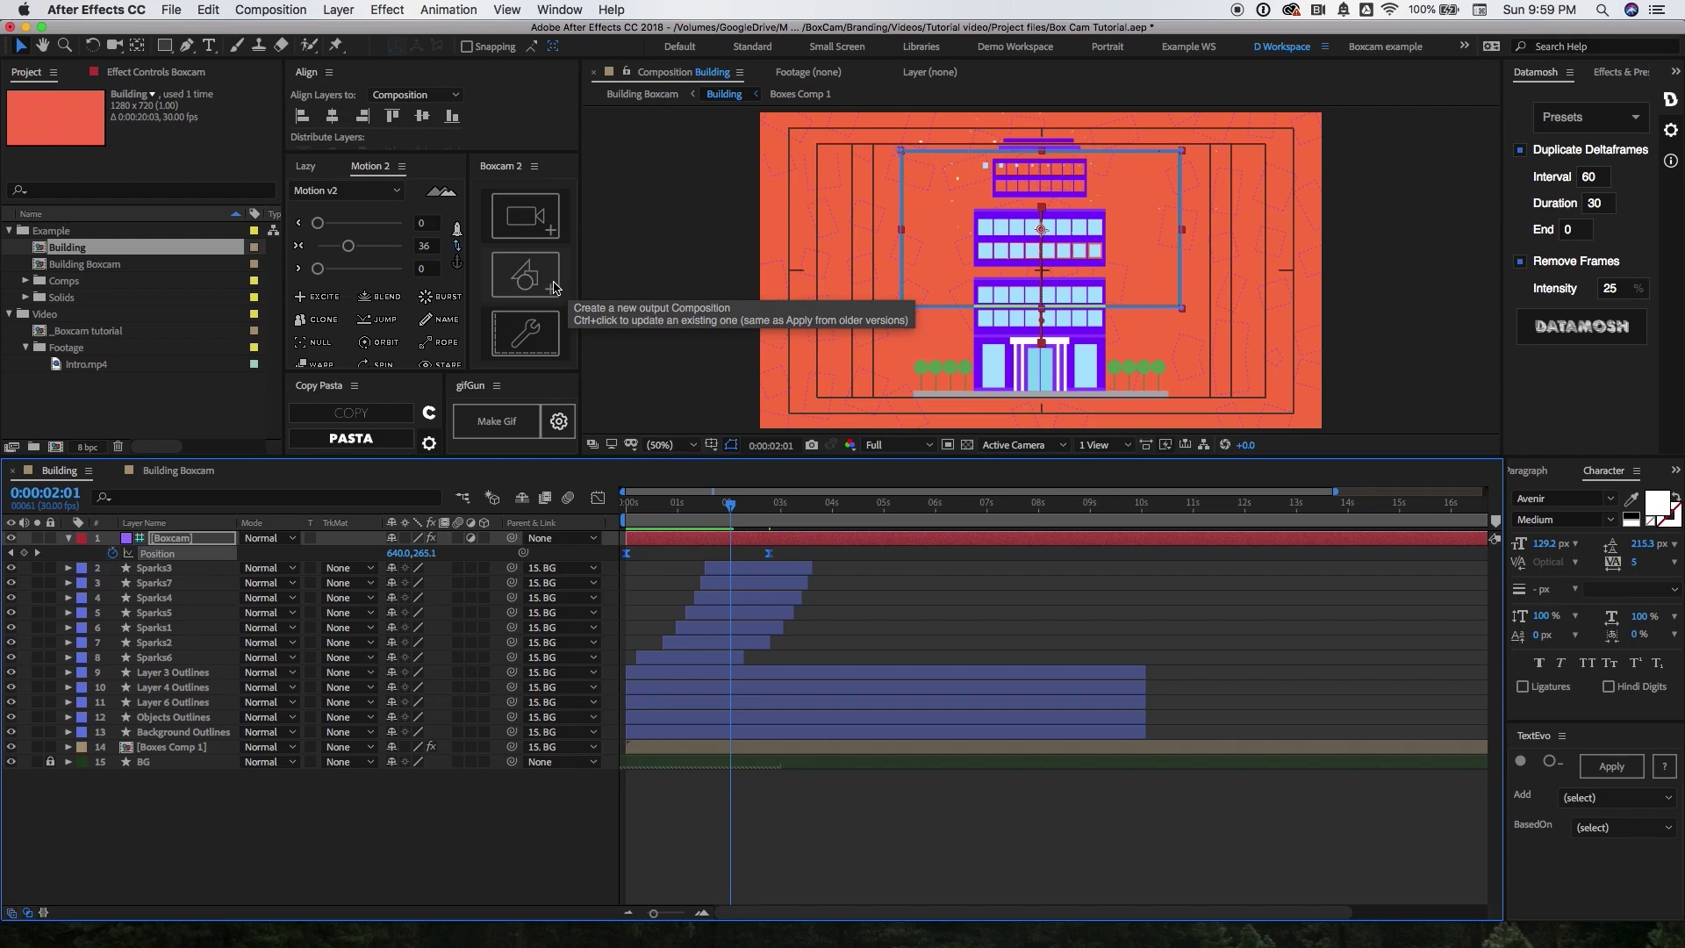
Create a new Boxcam output composition from the Building composition and play it back
left_click(546, 287)
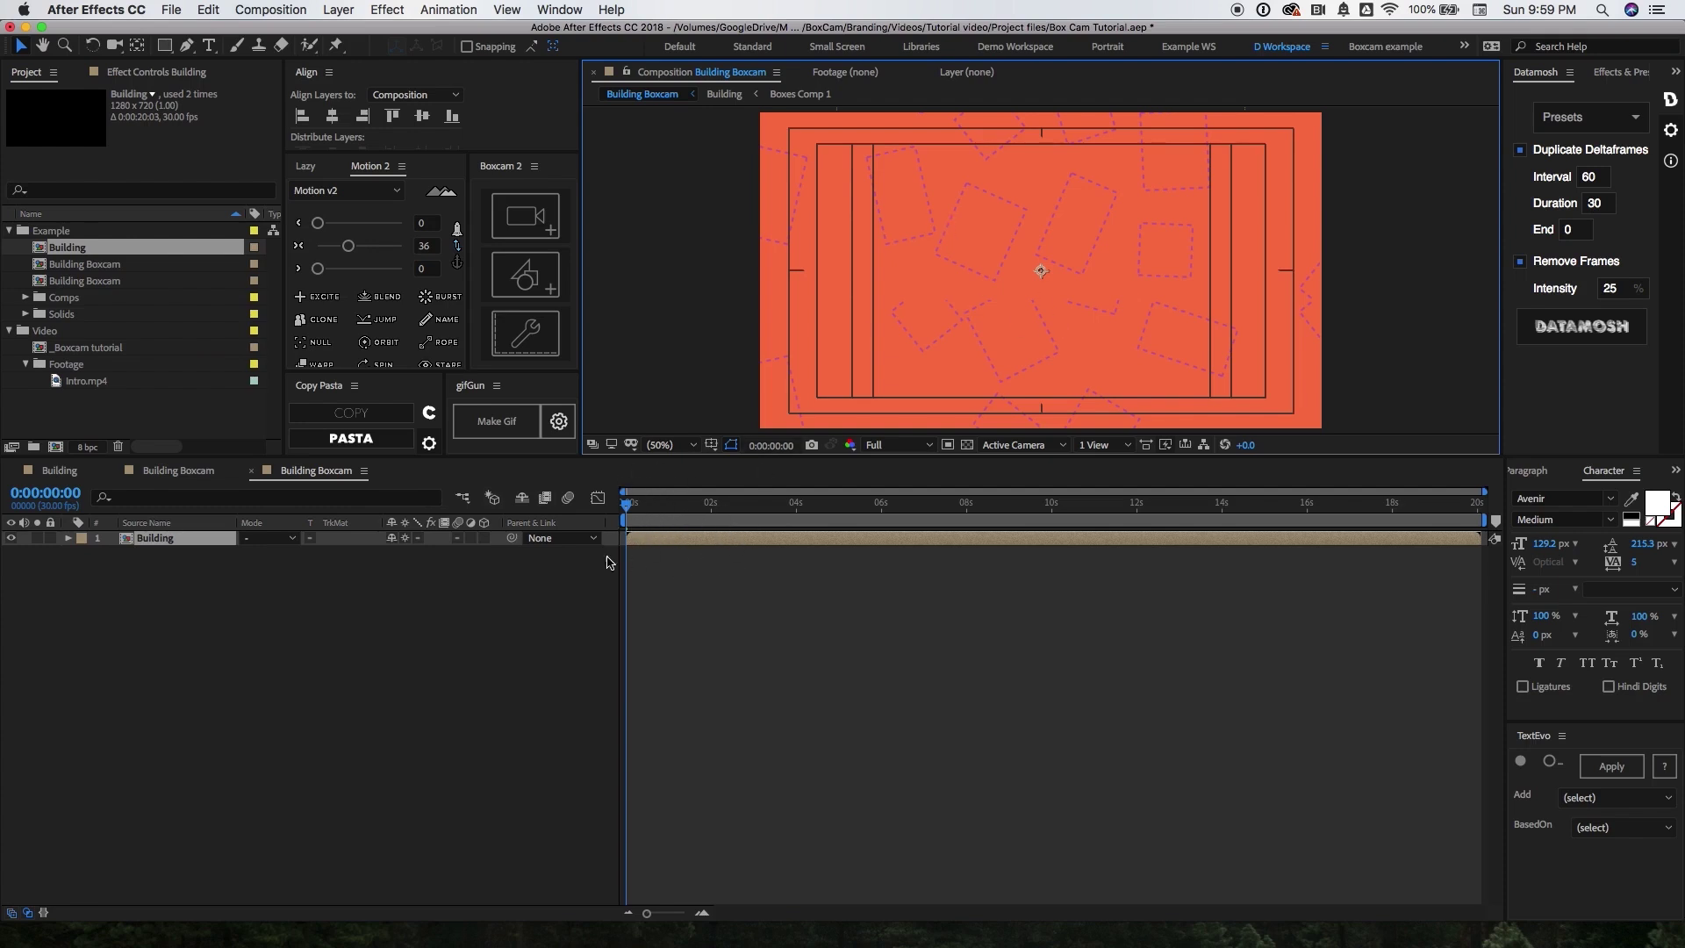
key("space")
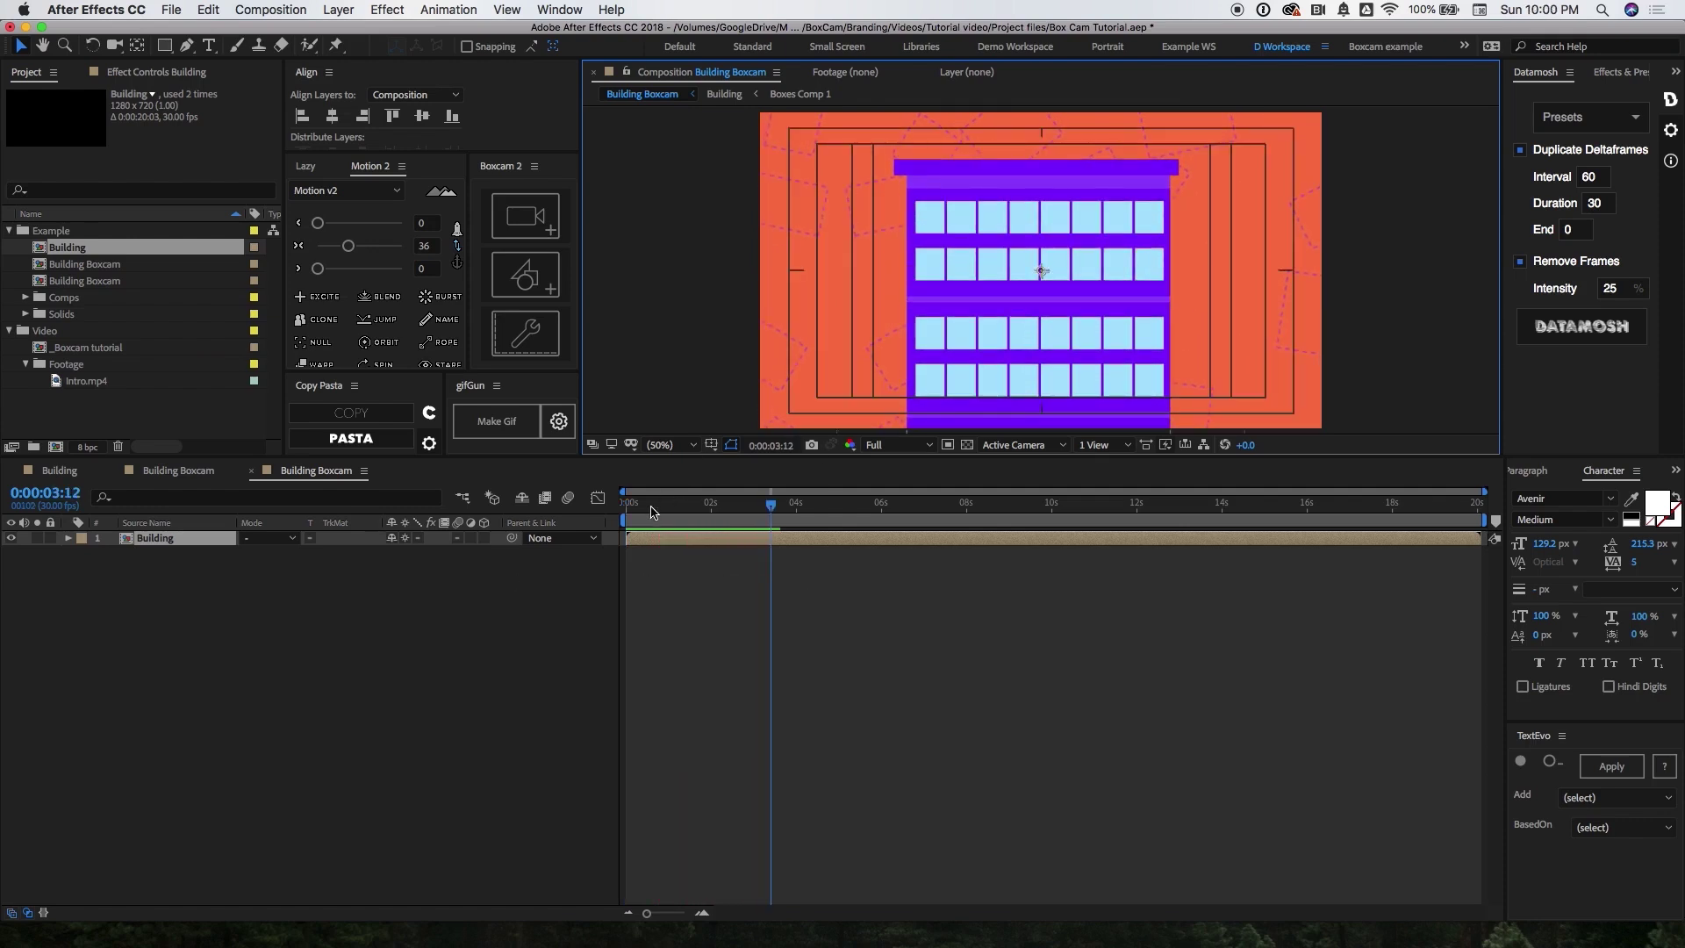
left_click(579, 514)
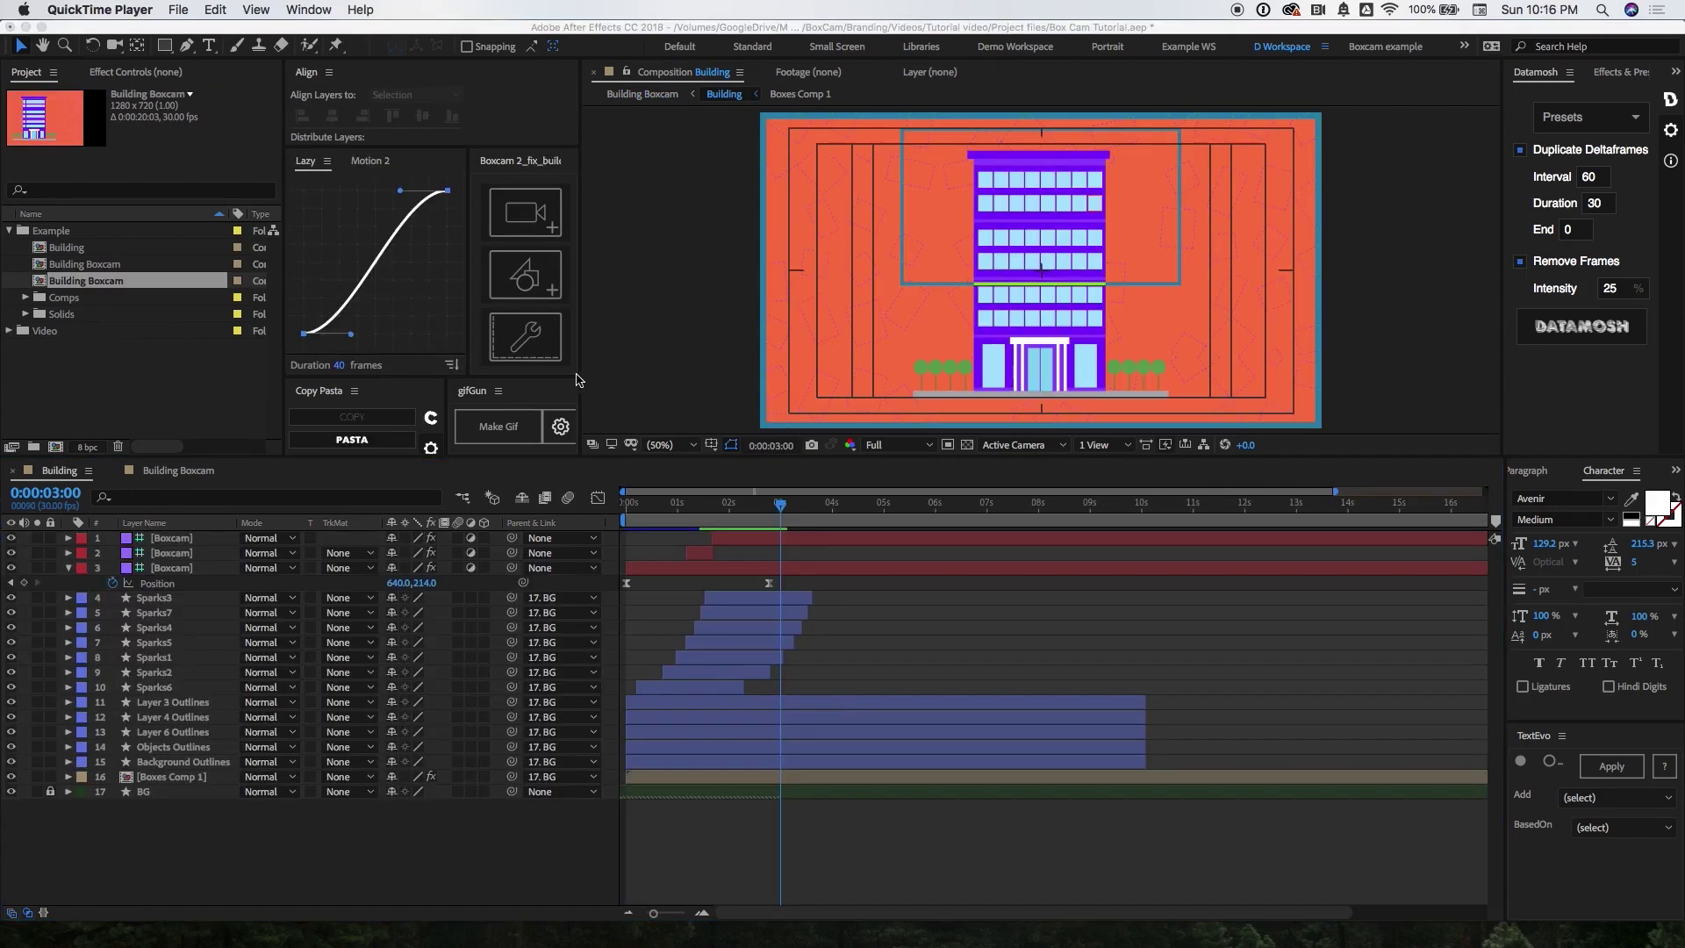
Enable a custom Boxcam size with a width of 720 and a height of 720
left_click(525, 335)
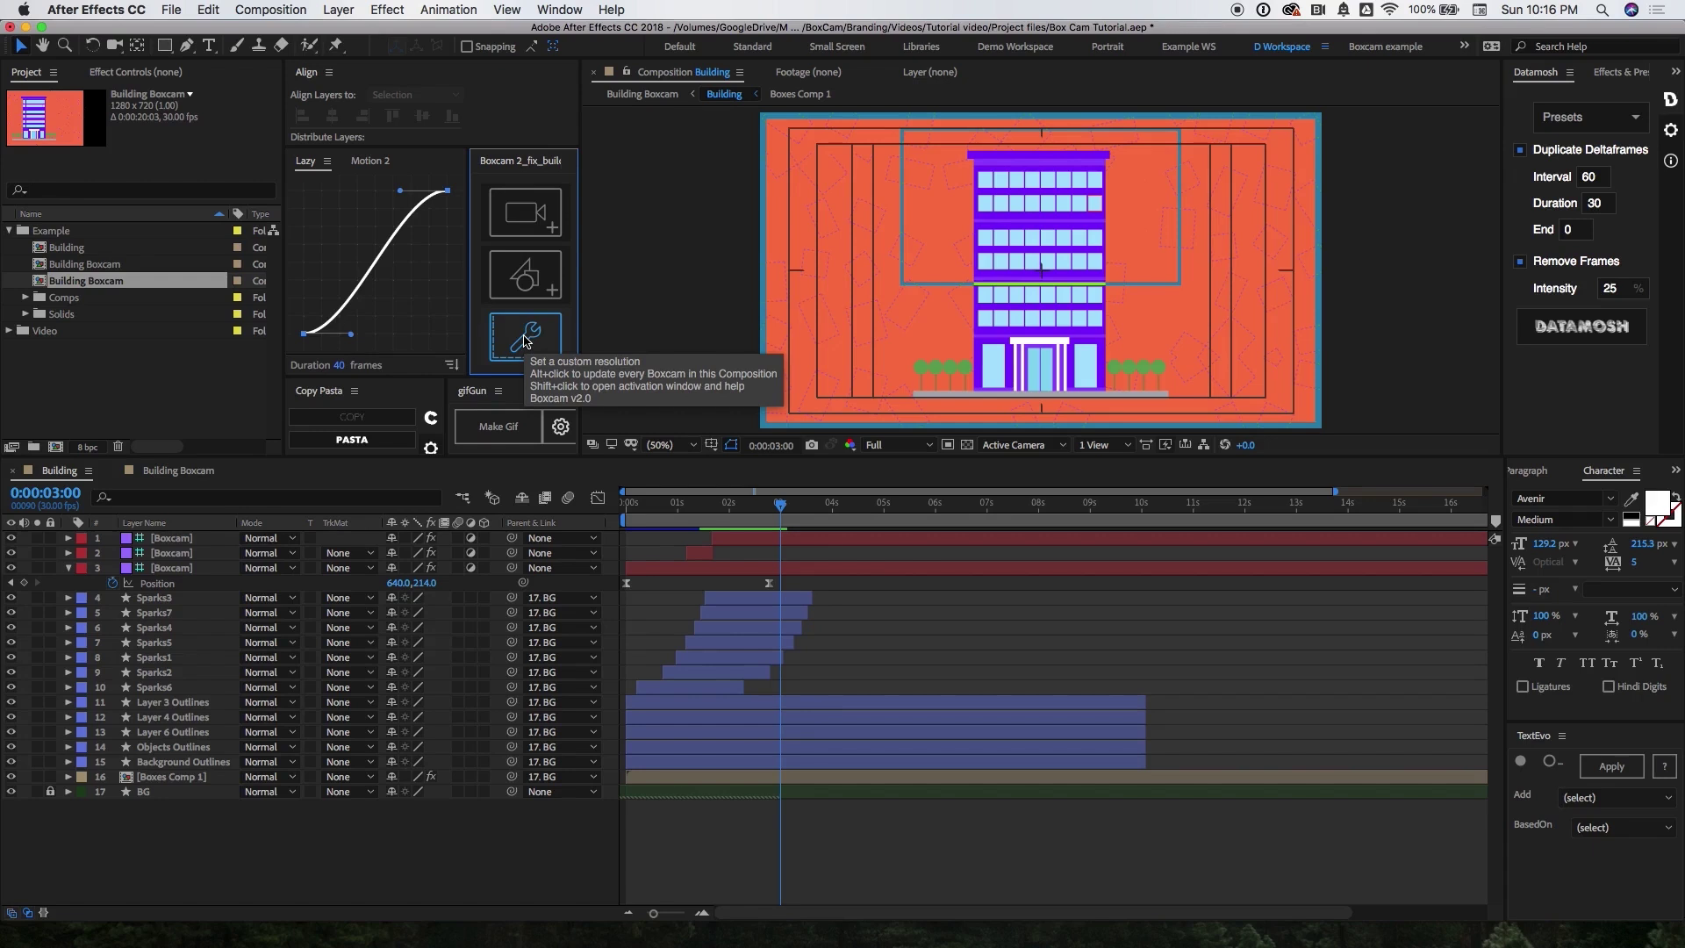
left_click(525, 340)
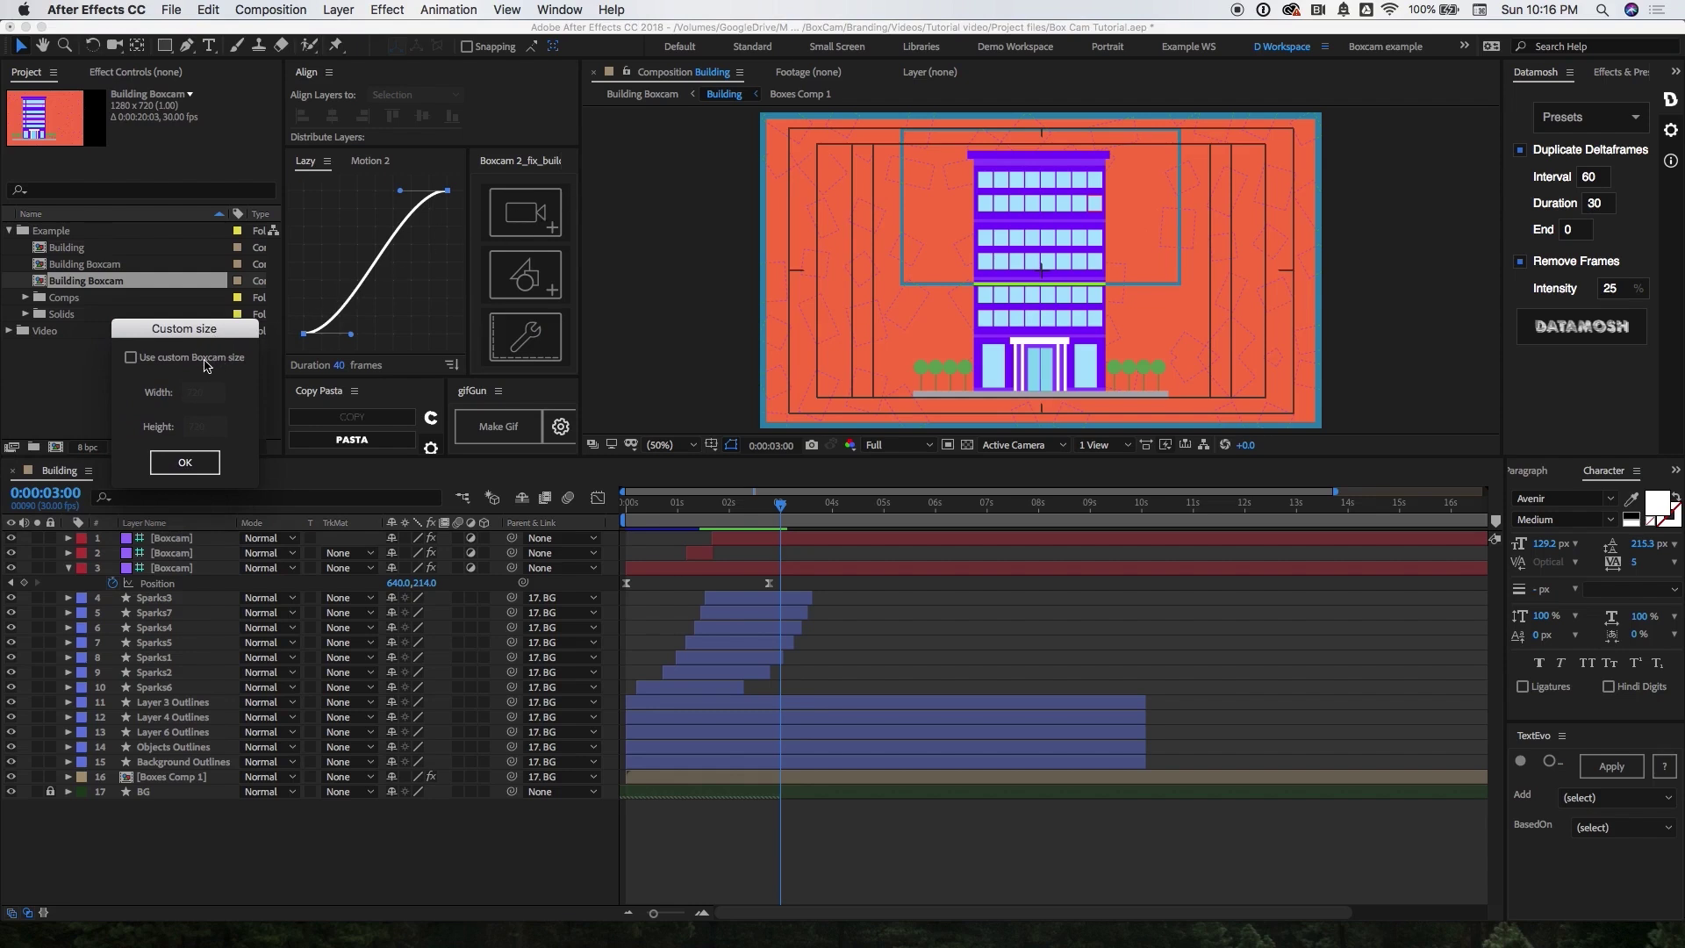
left_click(207, 366)
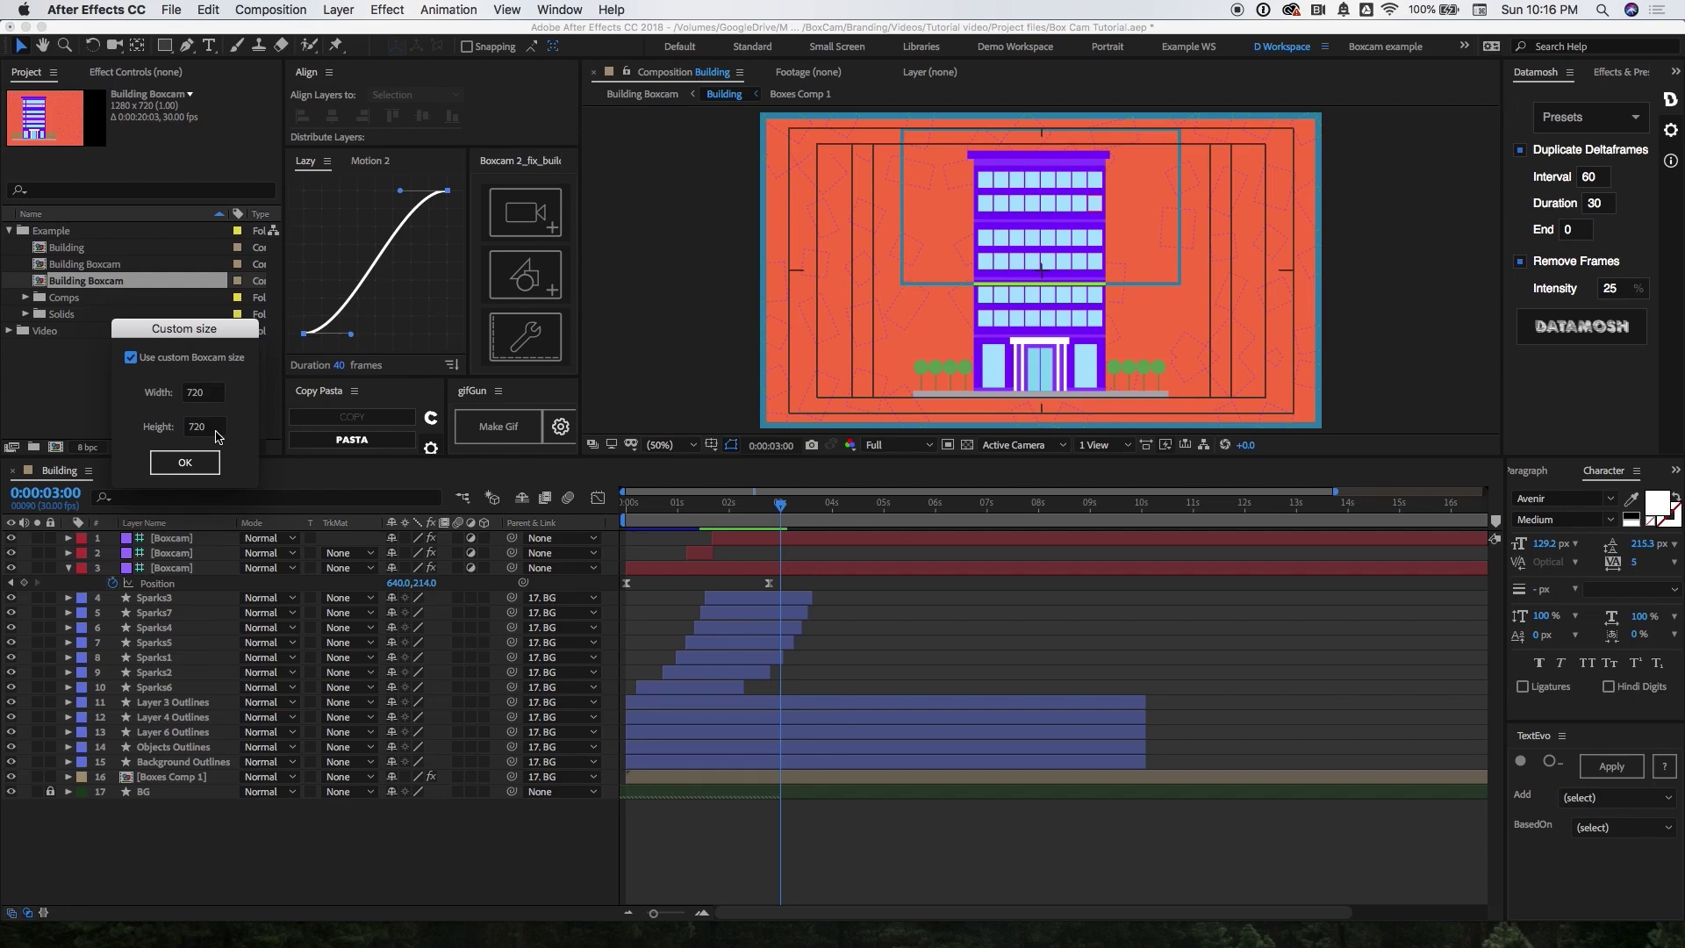
left_click(184, 464)
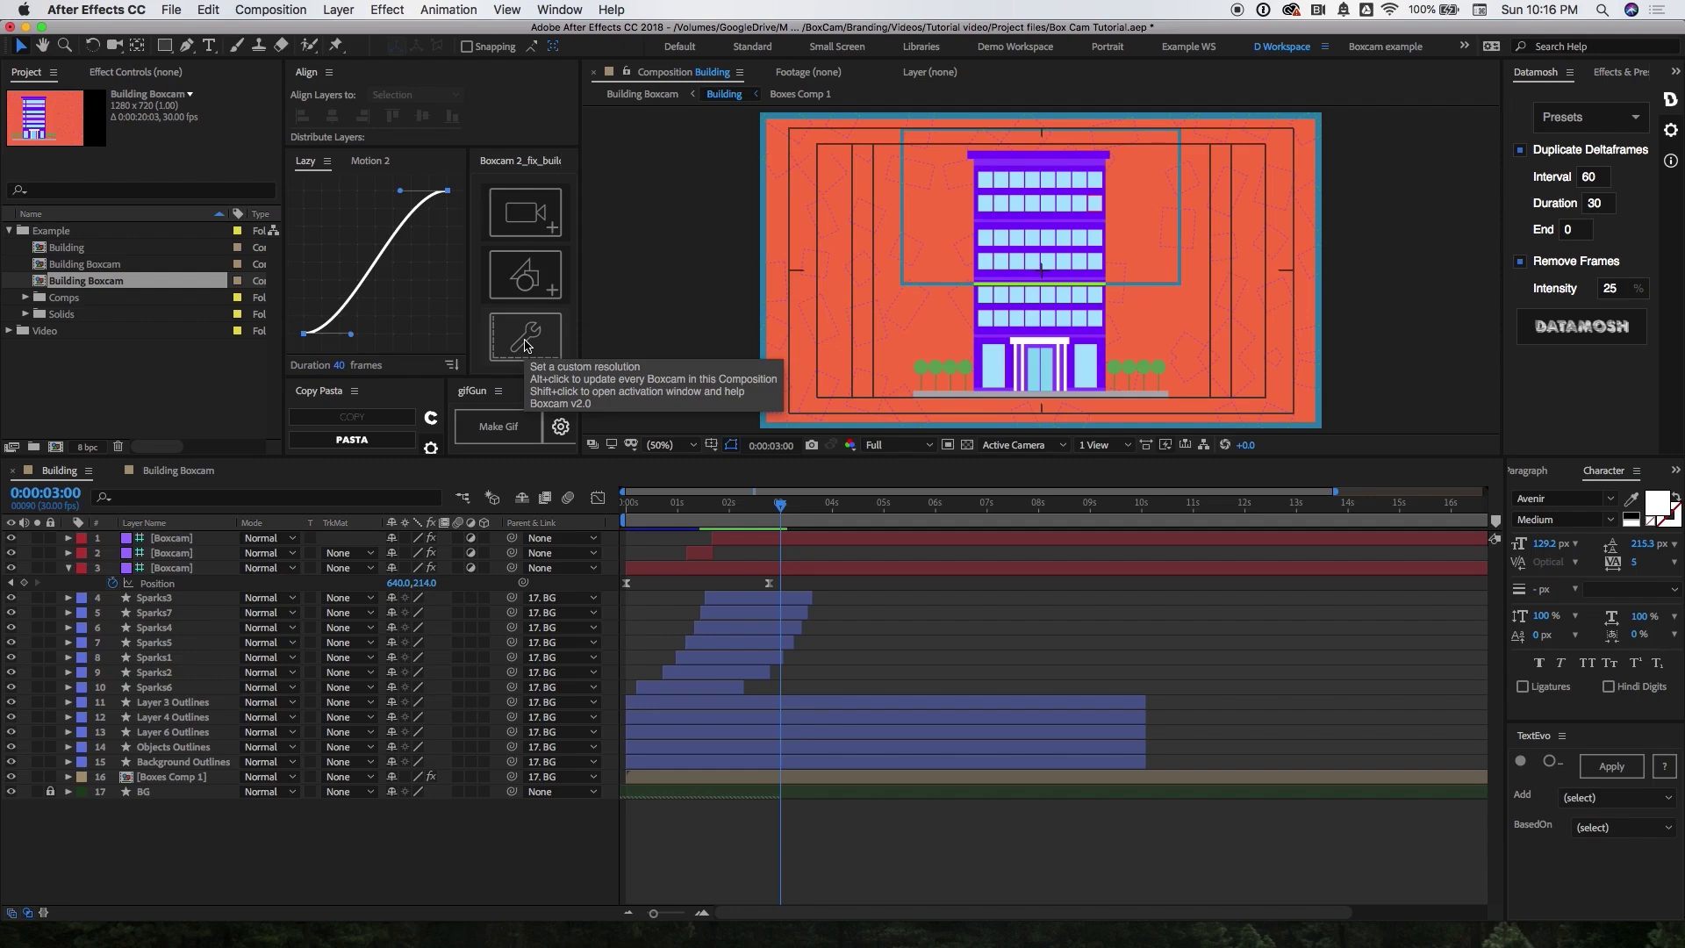
Update every Boxcam in the Building composition to the custom resolution and preview the square frames around 0:00:01:25
left_click(527, 345)
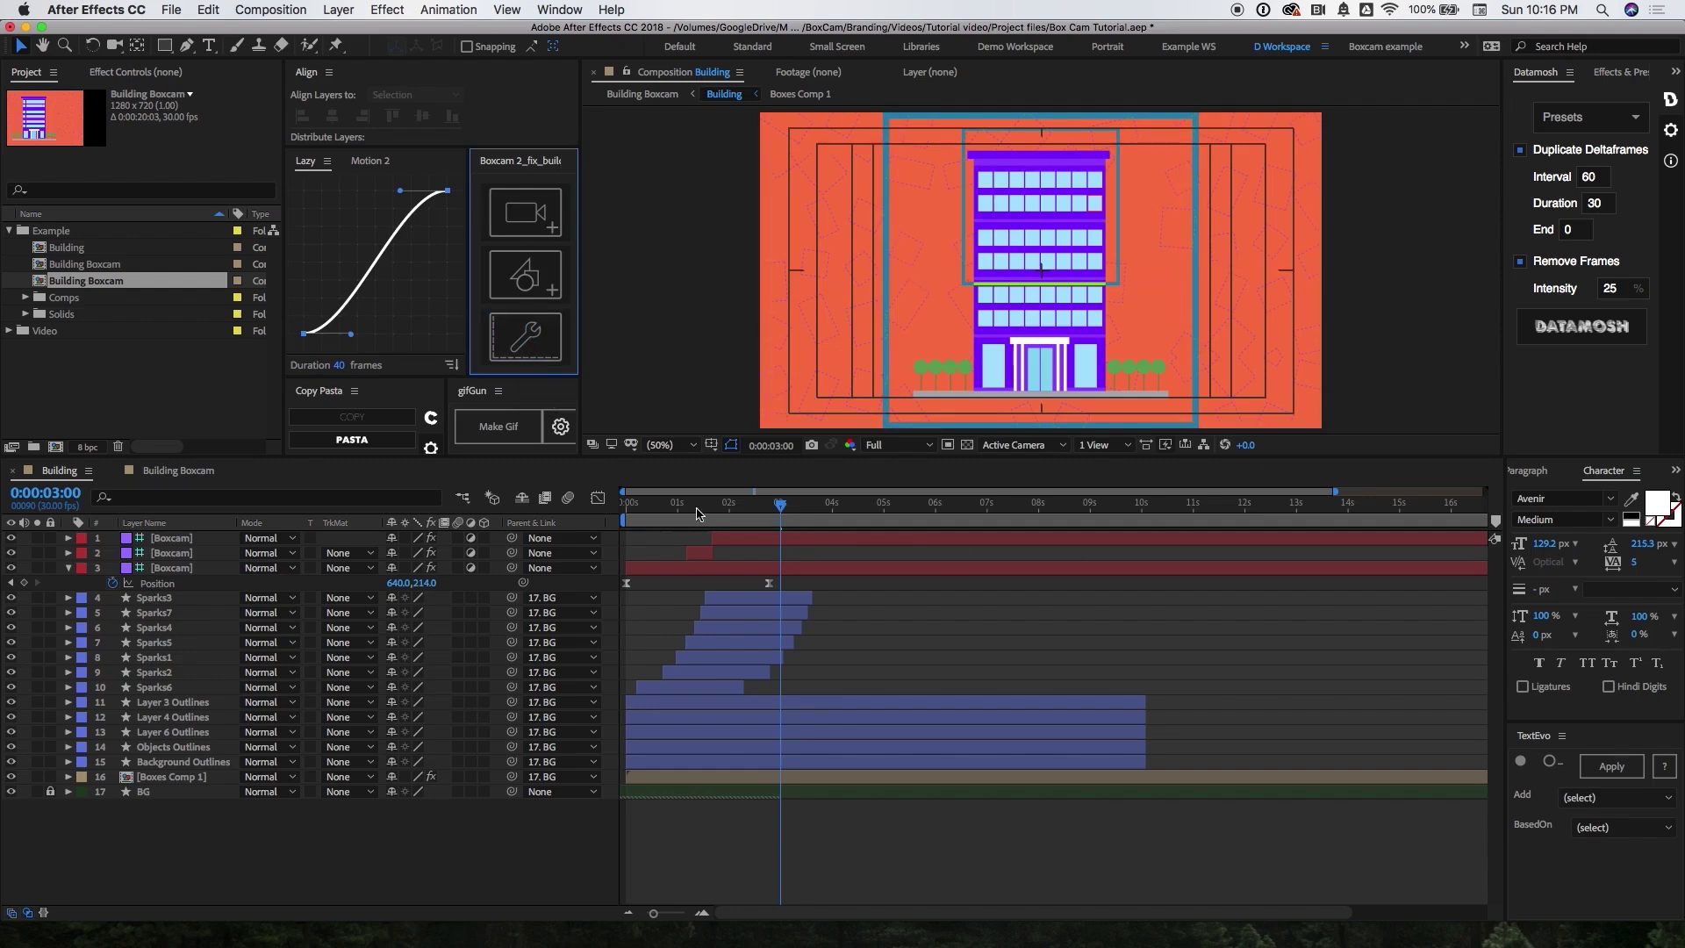
left_click(713, 505)
left_click_drag(713, 506, 692, 506)
key("space")
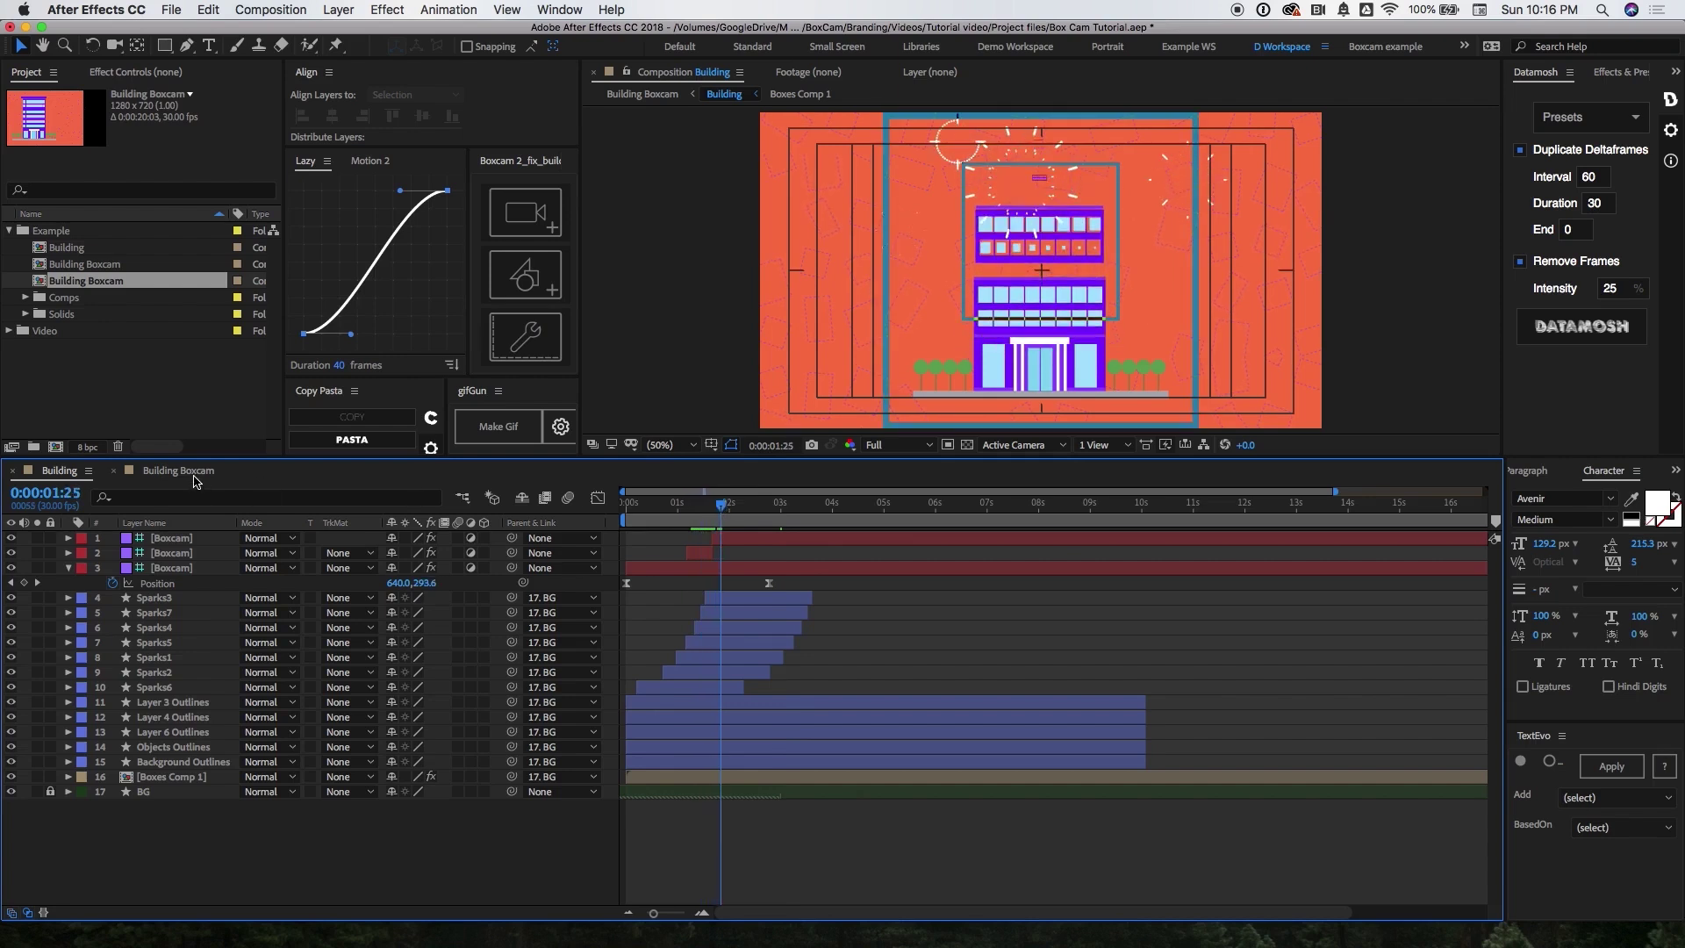
Update the existing Building Boxcam output composition so it matches the custom Boxcam resolution
left_click(193, 474)
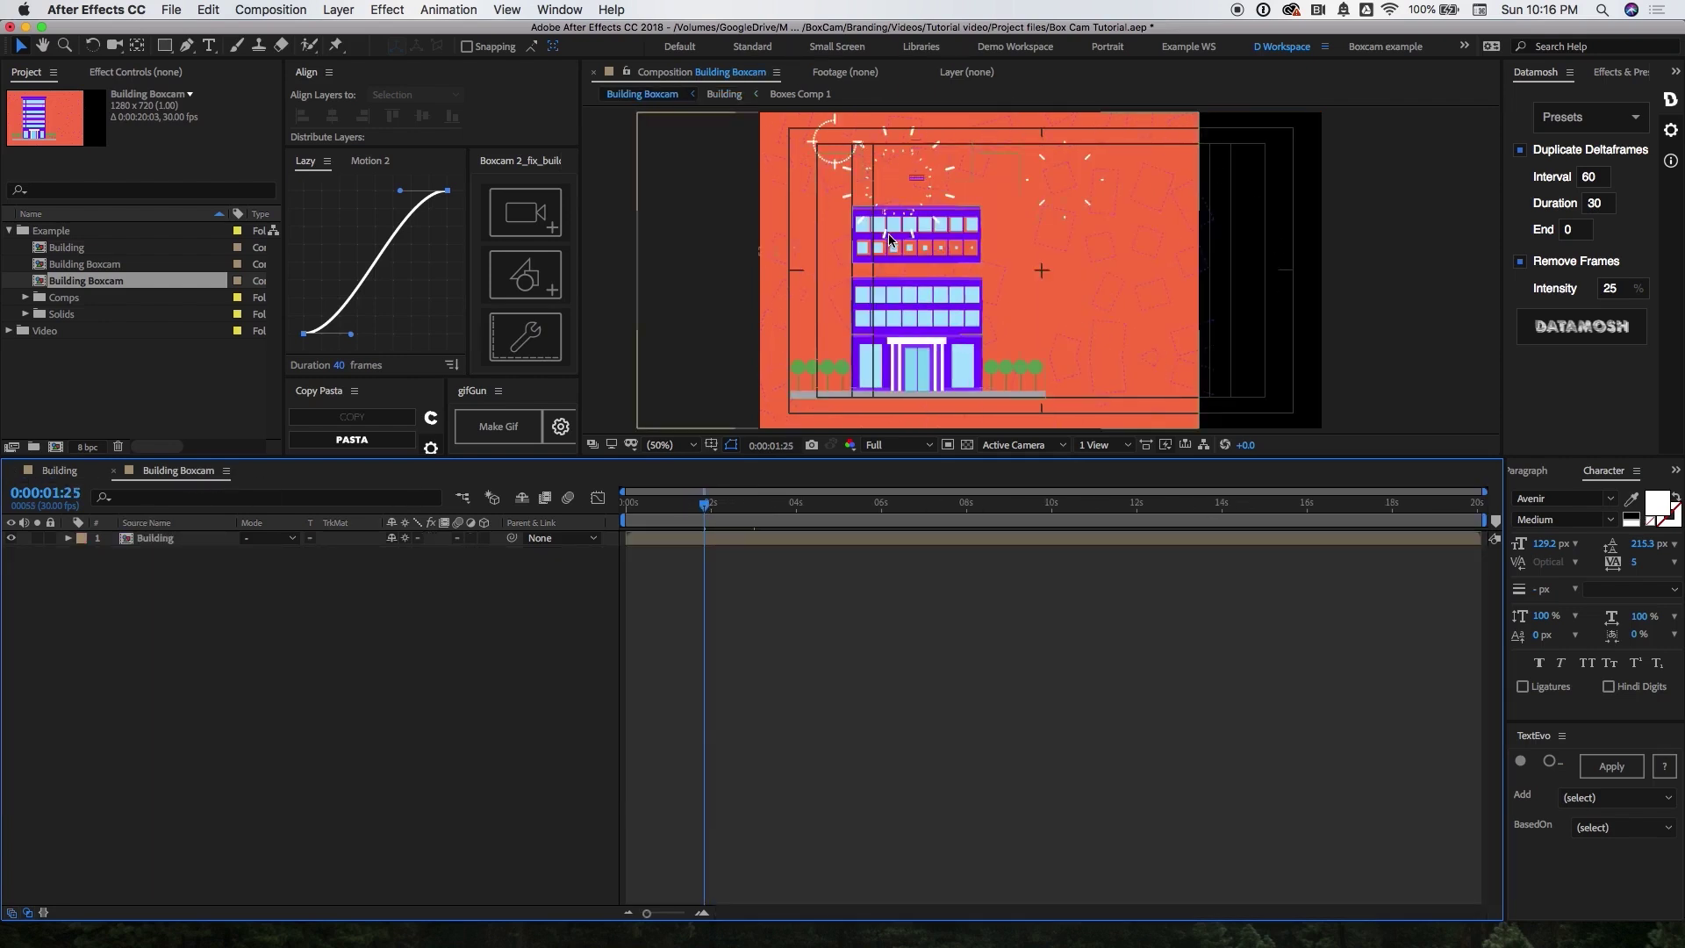
left_click(548, 275)
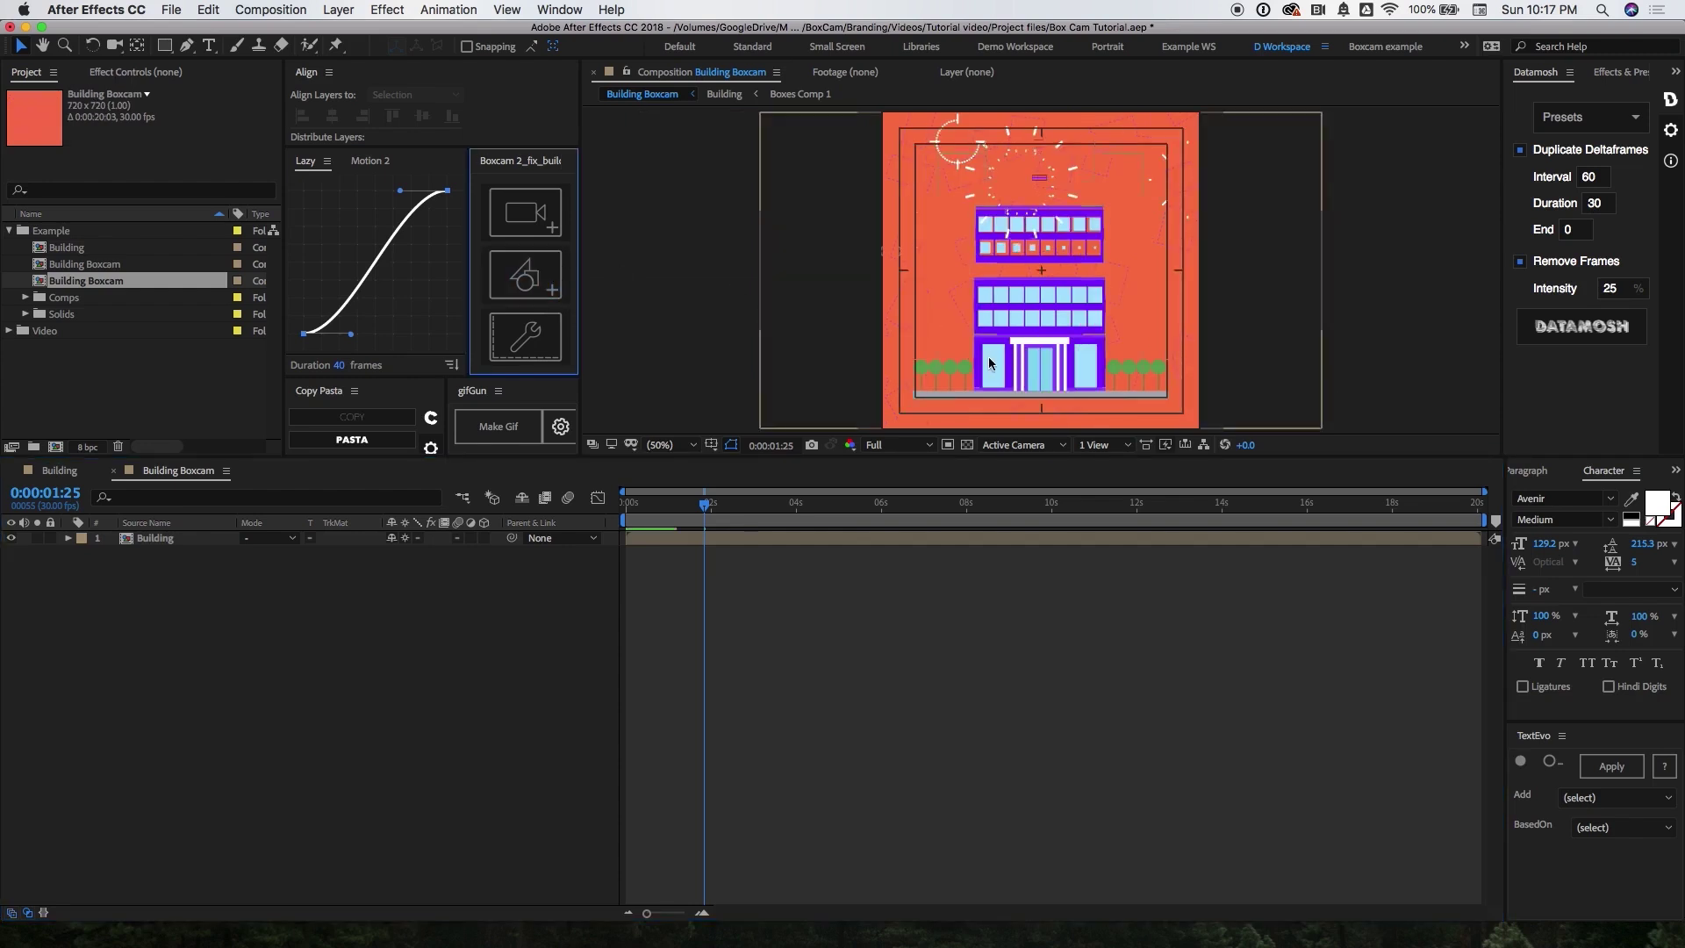